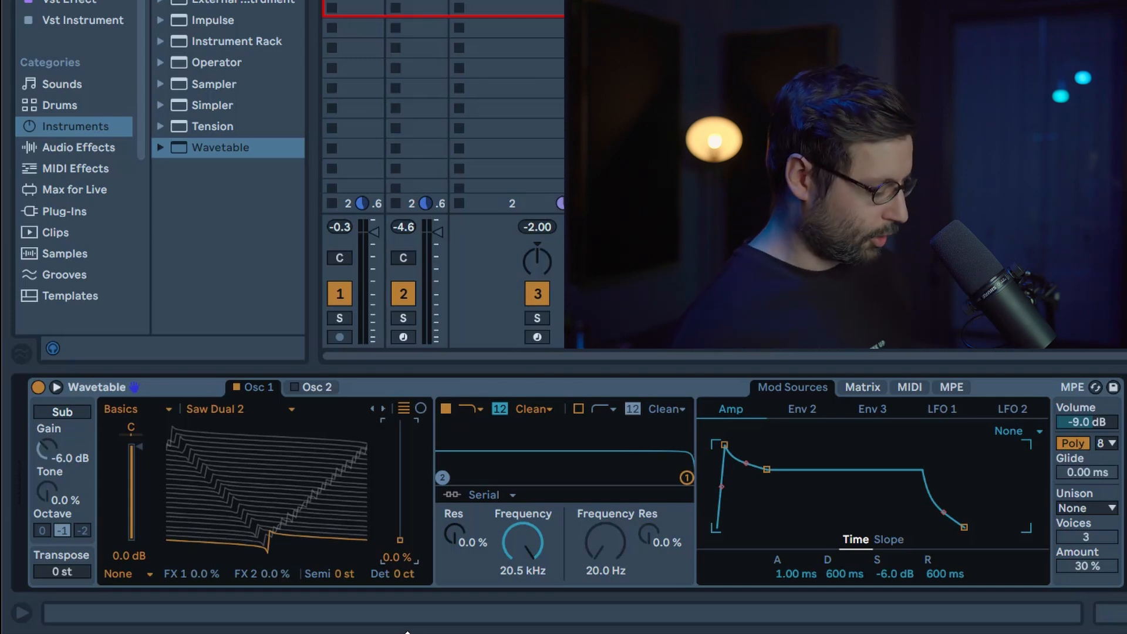
Step: Switch Wavetable's first filter to a 24 dB band-pass using the OSR circuit
click(471, 409)
click(476, 458)
click(501, 408)
click(532, 409)
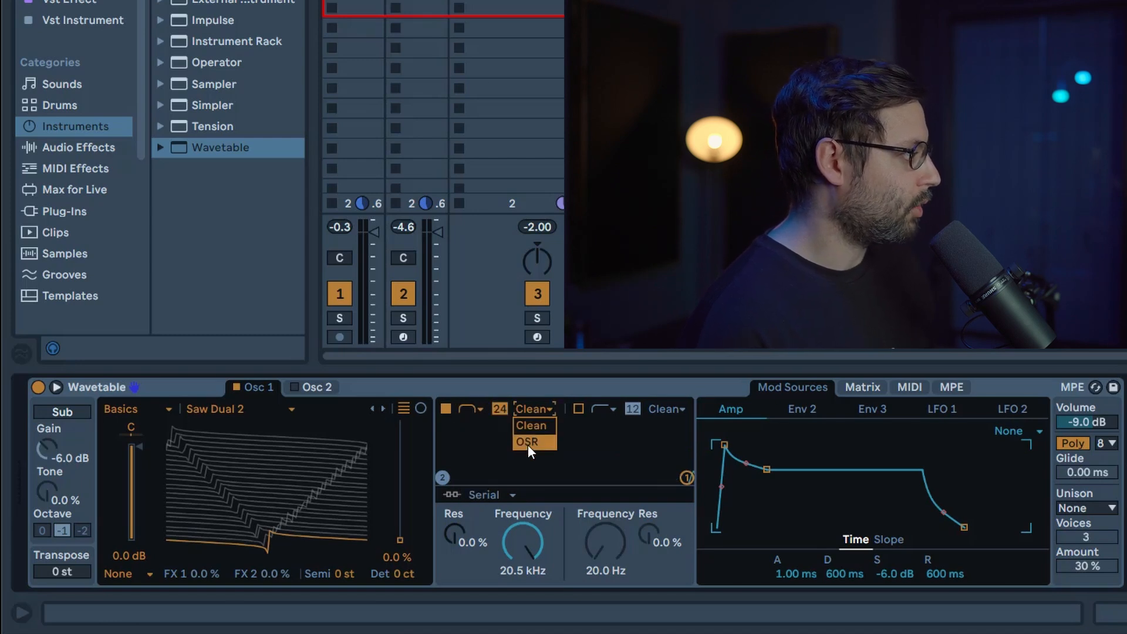
click(526, 445)
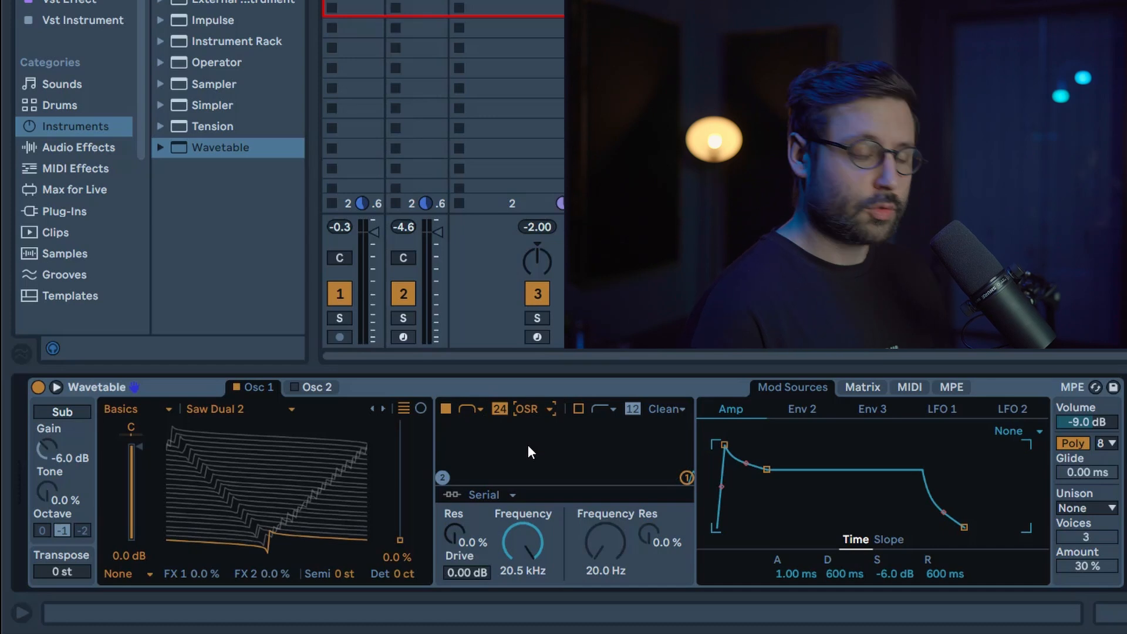
Step: Set the first filter's drive to 6 dB, its frequency to 110 Hz and its resonance to 51 %
drag(467, 572, 467, 552)
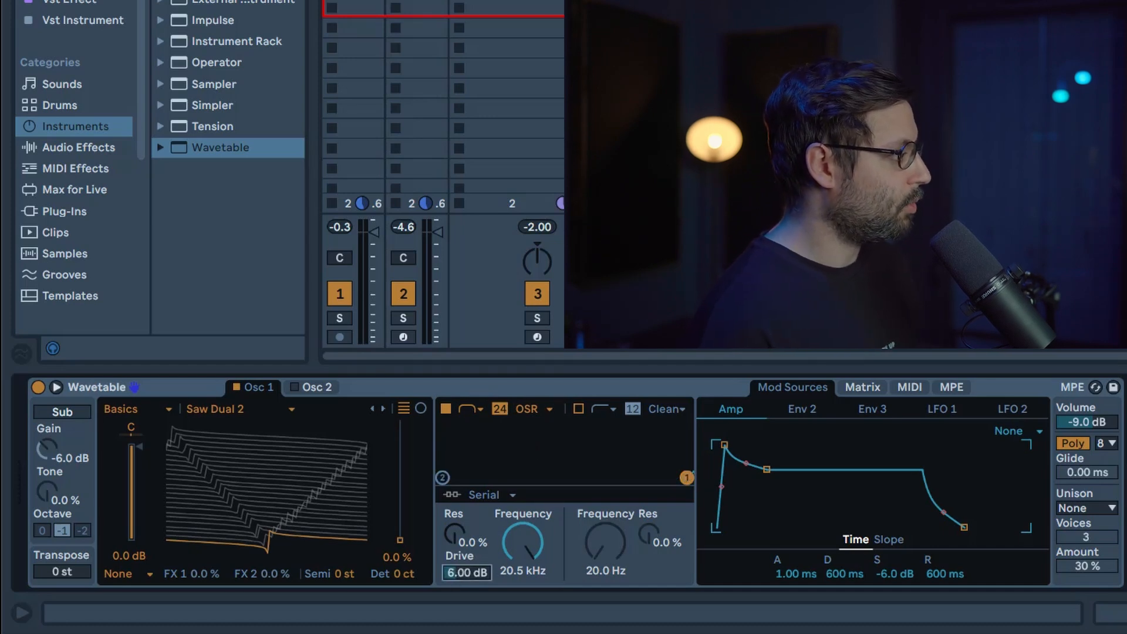
drag(523, 544, 523, 604)
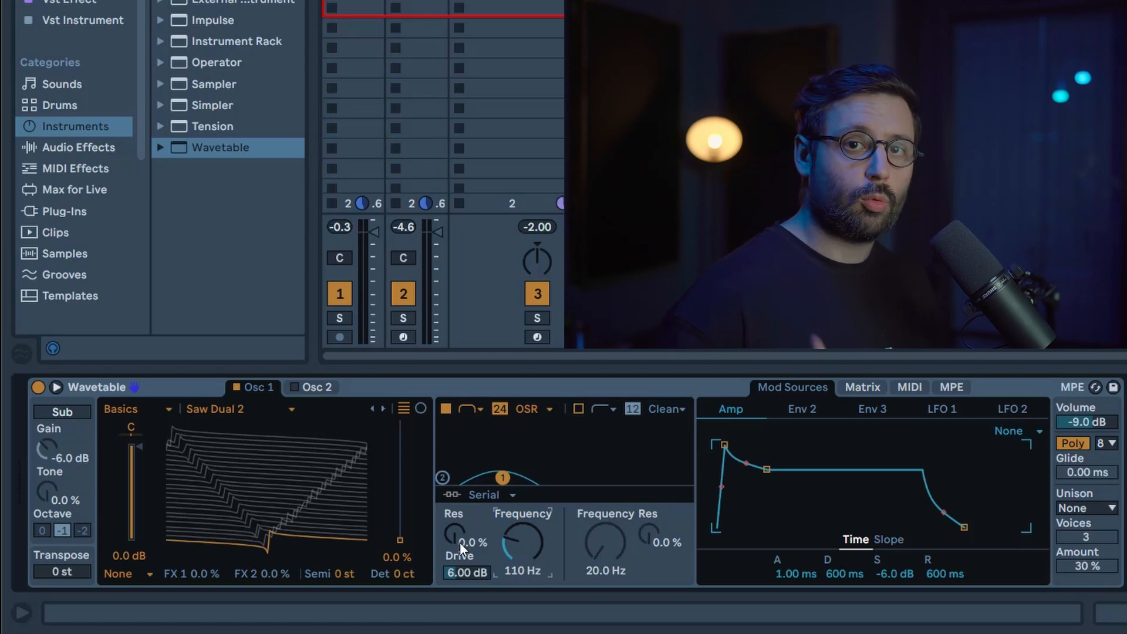
drag(459, 541, 460, 511)
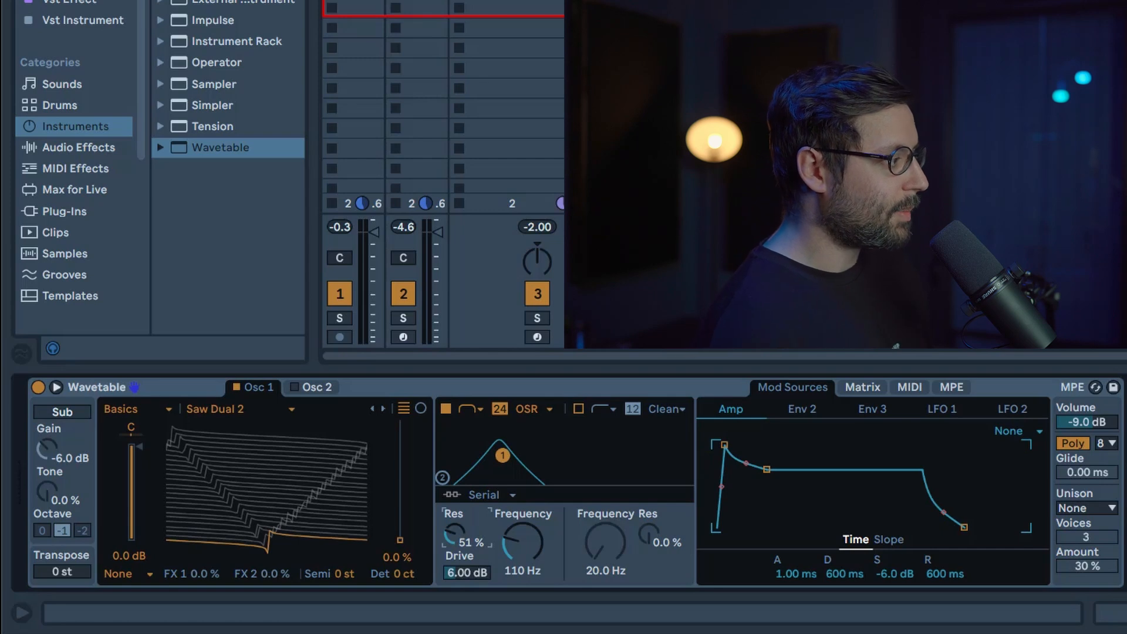
Step: Shape the Amp envelope with 0 ms attack, 904 ms decay and -inf dB sustain
drag(797, 575, 797, 604)
drag(902, 577, 902, 622)
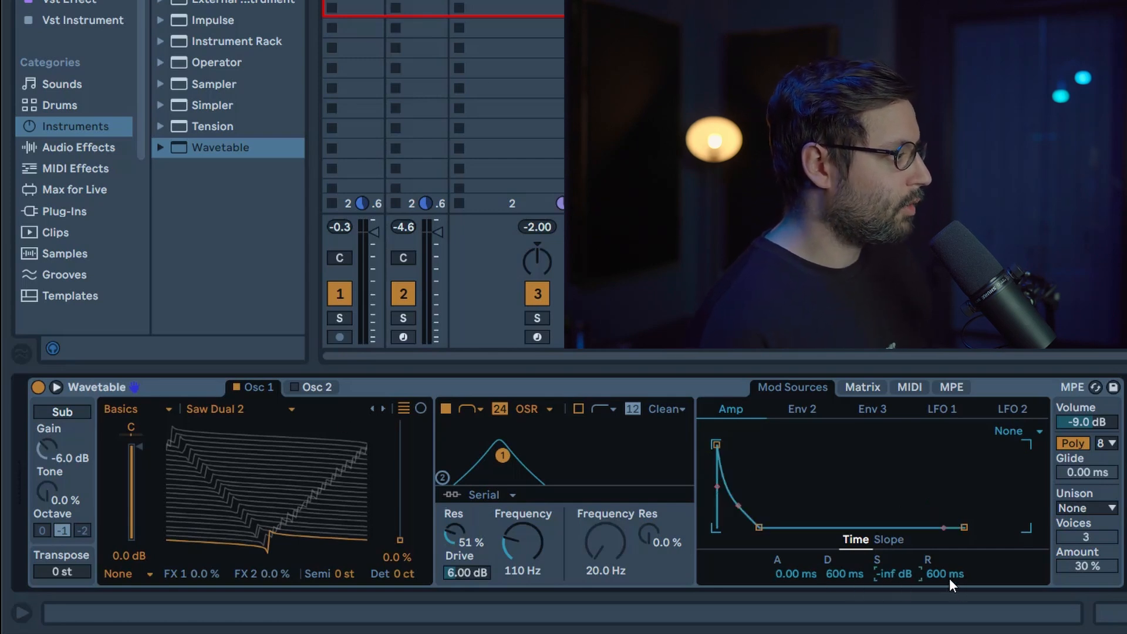
drag(836, 576, 835, 547)
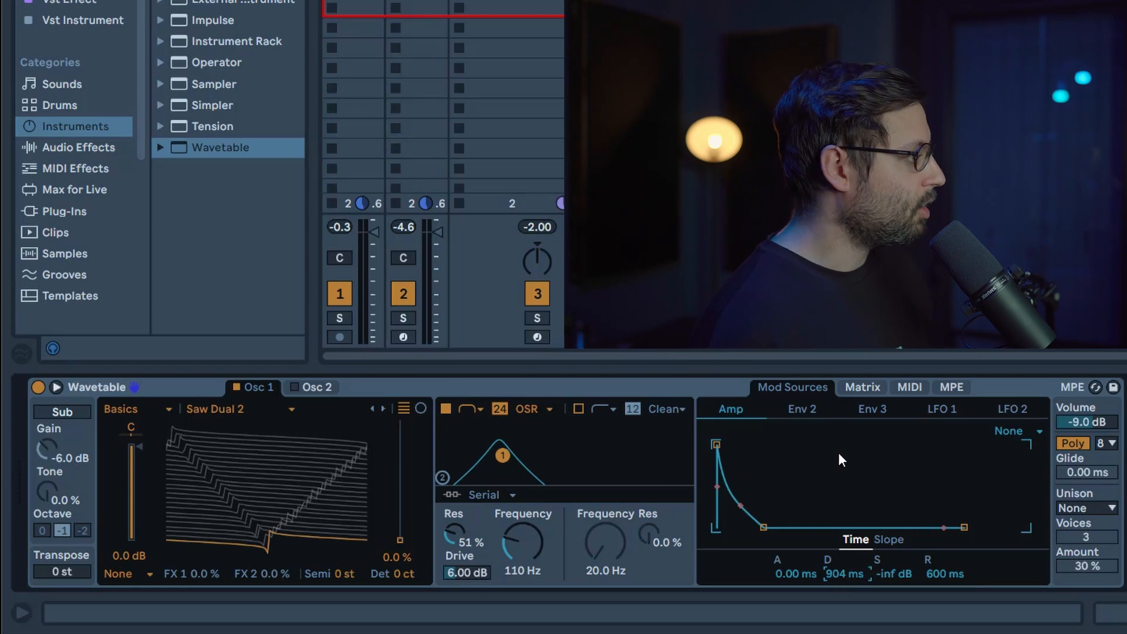
Step: Route Env 2 to Filter 1 Freq in the modulation matrix with an amount of 25
click(862, 386)
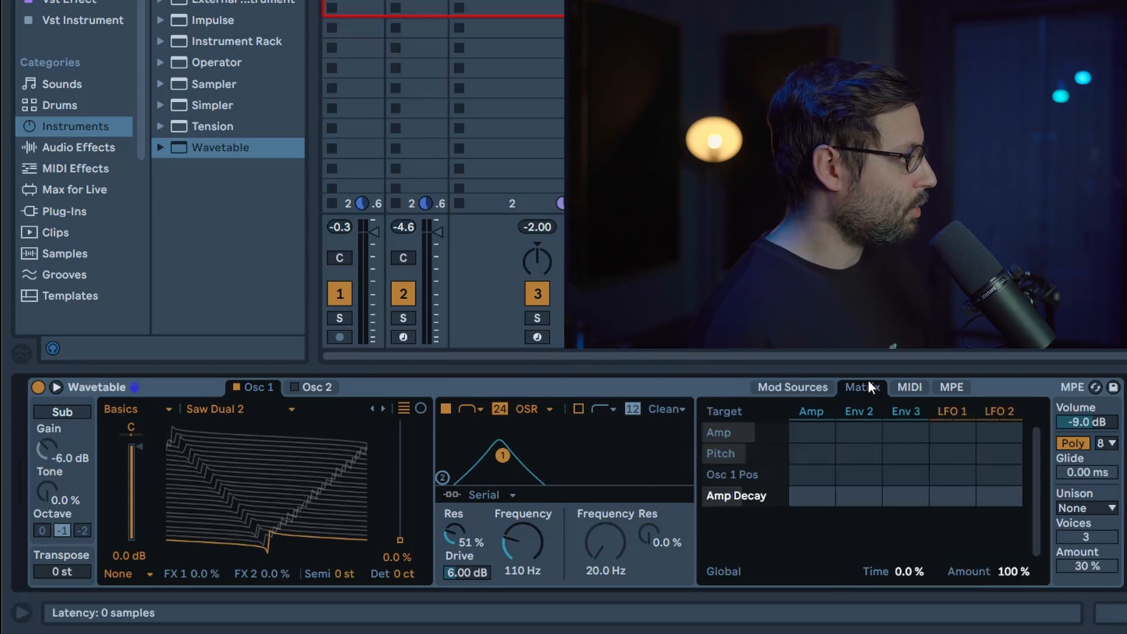
click(537, 536)
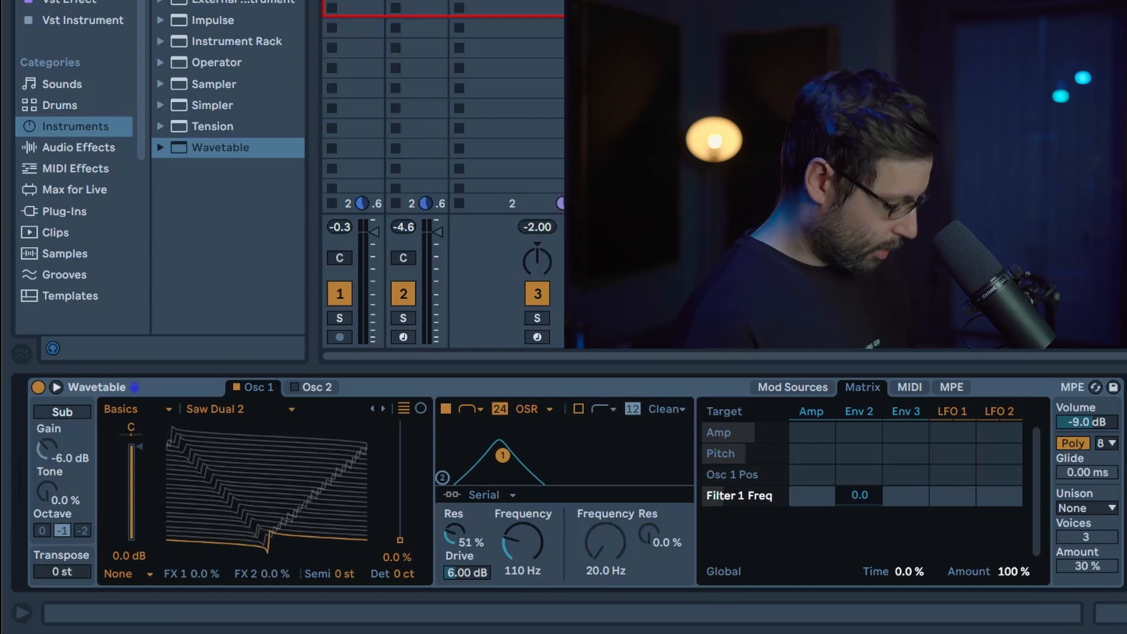
drag(859, 499, 859, 484)
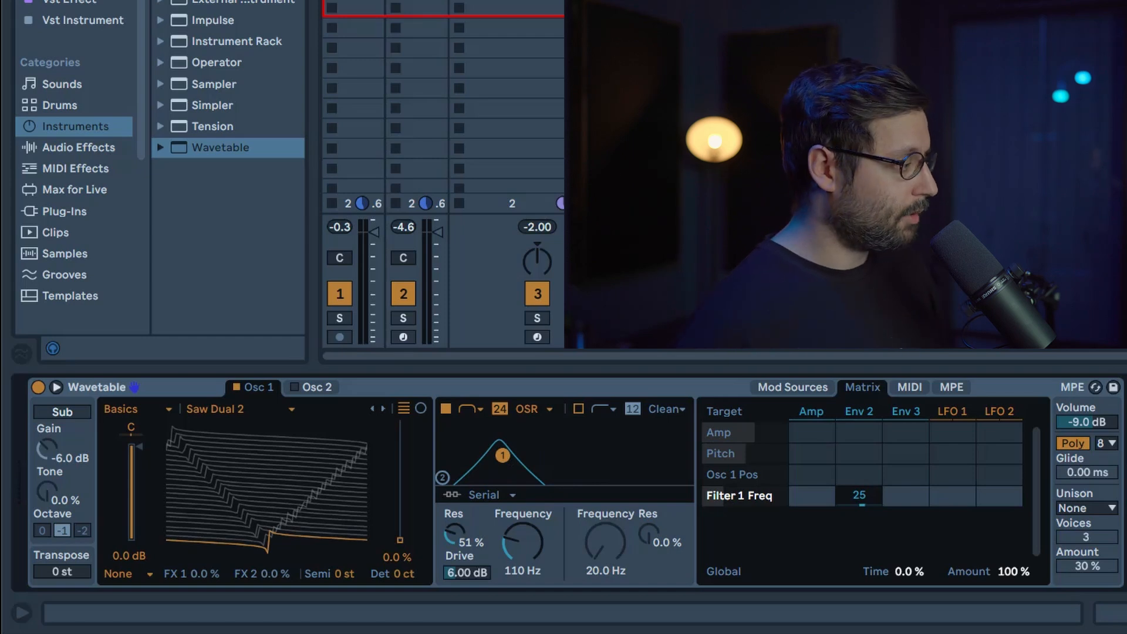
Step: Set Env 2's attack to 0 ms and sustain to 0 %, and lengthen its decay
click(864, 413)
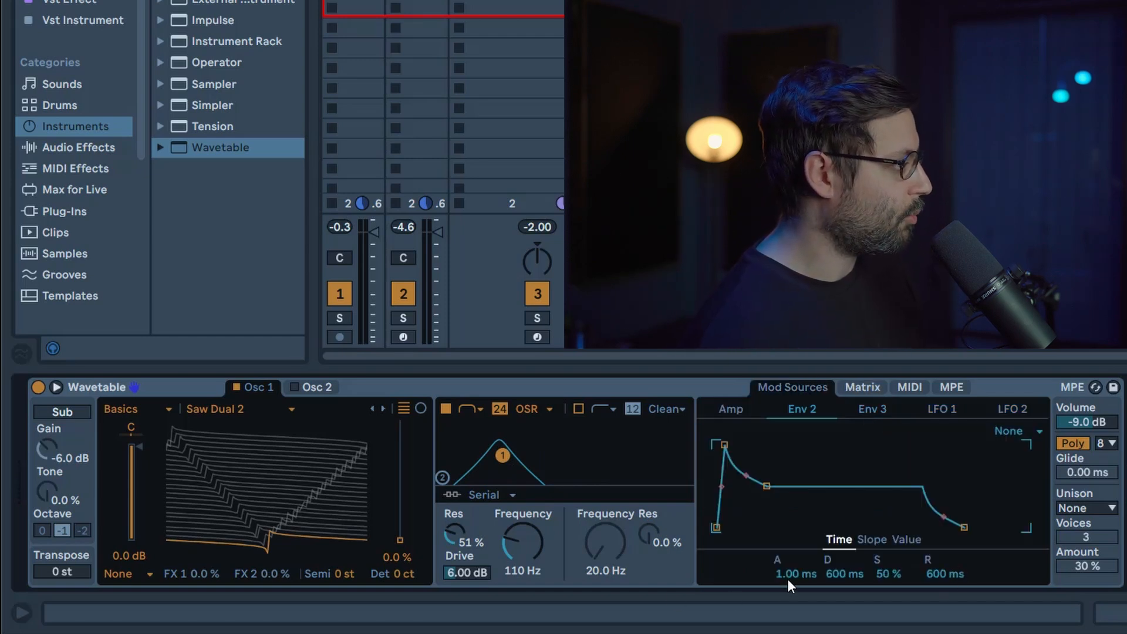
drag(788, 577, 787, 593)
drag(889, 573, 889, 605)
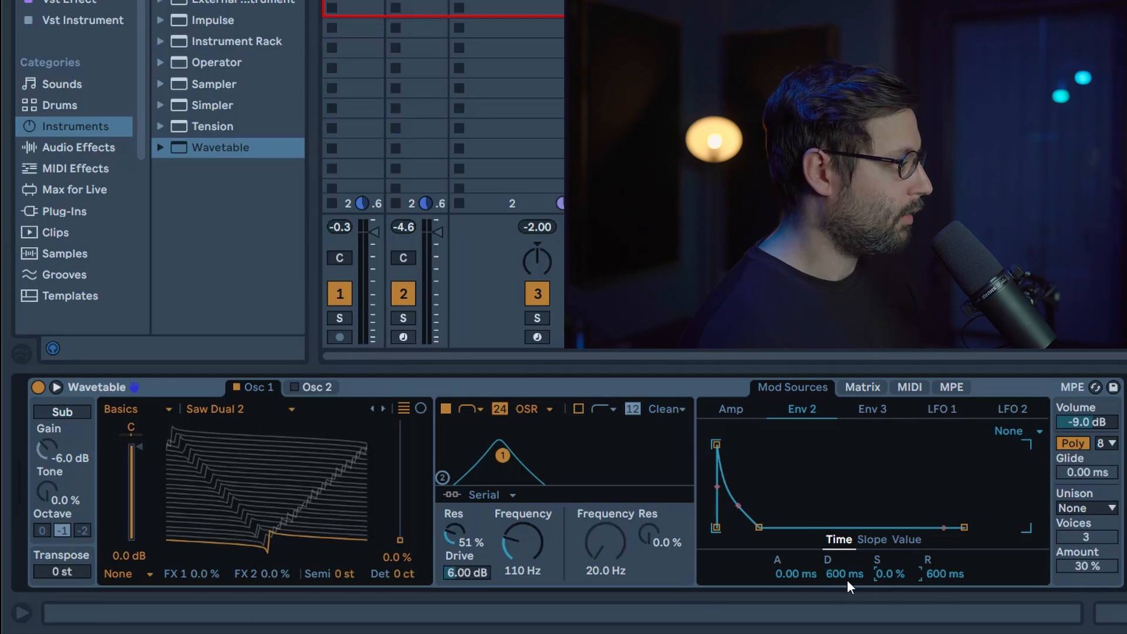
drag(842, 578, 843, 554)
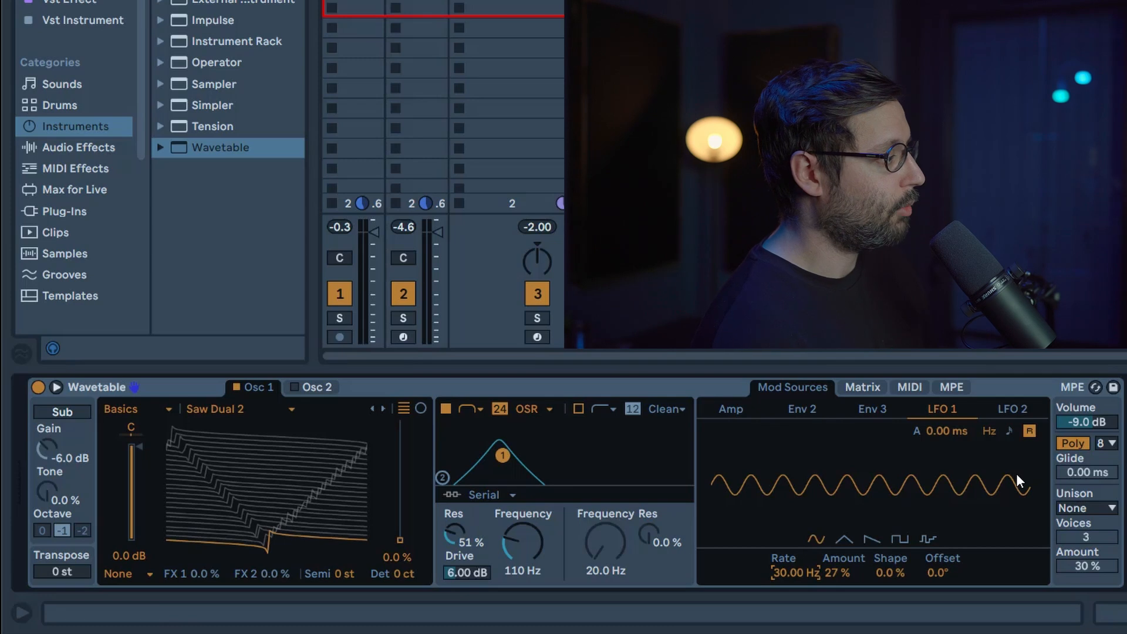
Step: Turn on Classic unison in Wavetable and set its amount to 40 %
click(1071, 508)
click(1075, 534)
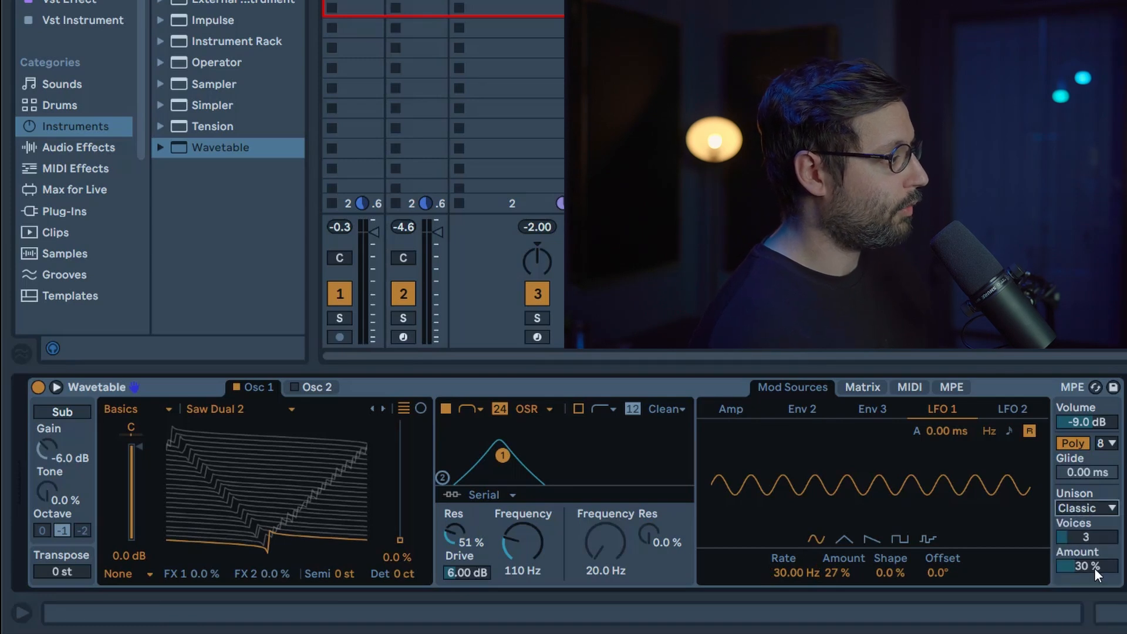
click(1093, 568)
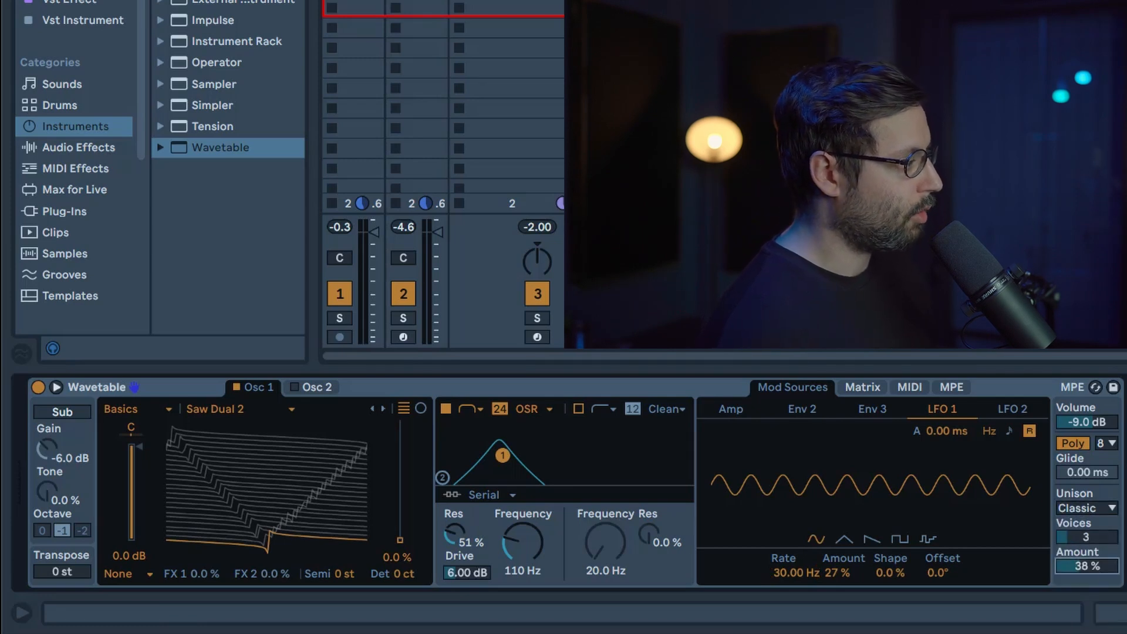
drag(1094, 568, 1094, 566)
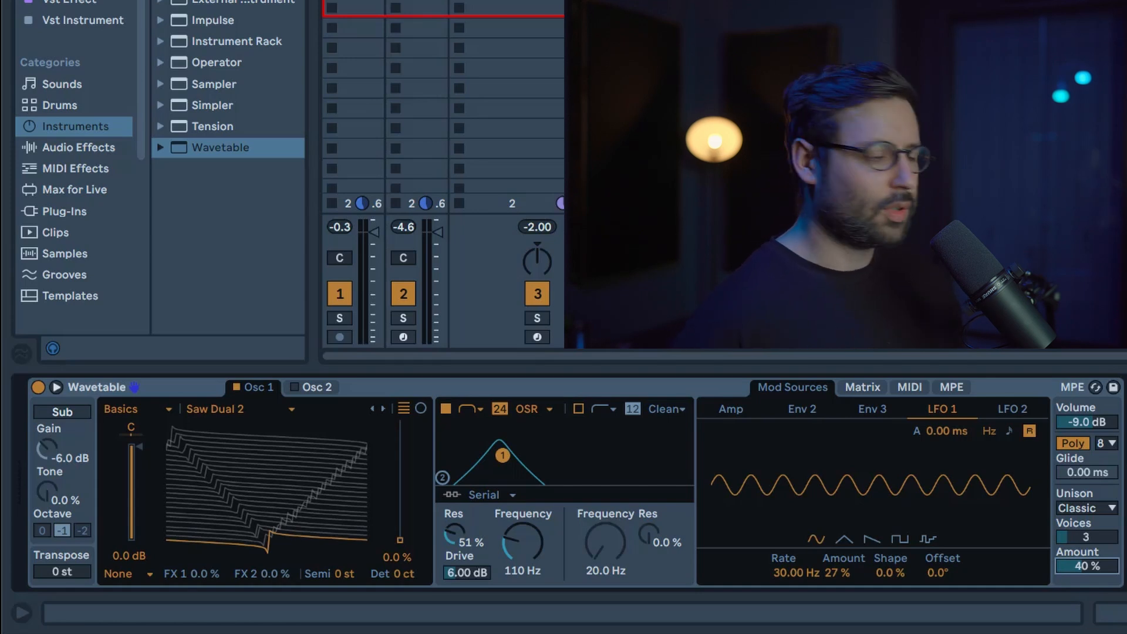
Step: Add the Amp audio effect after Wavetable, using the Clean model with Dual output
click(73, 147)
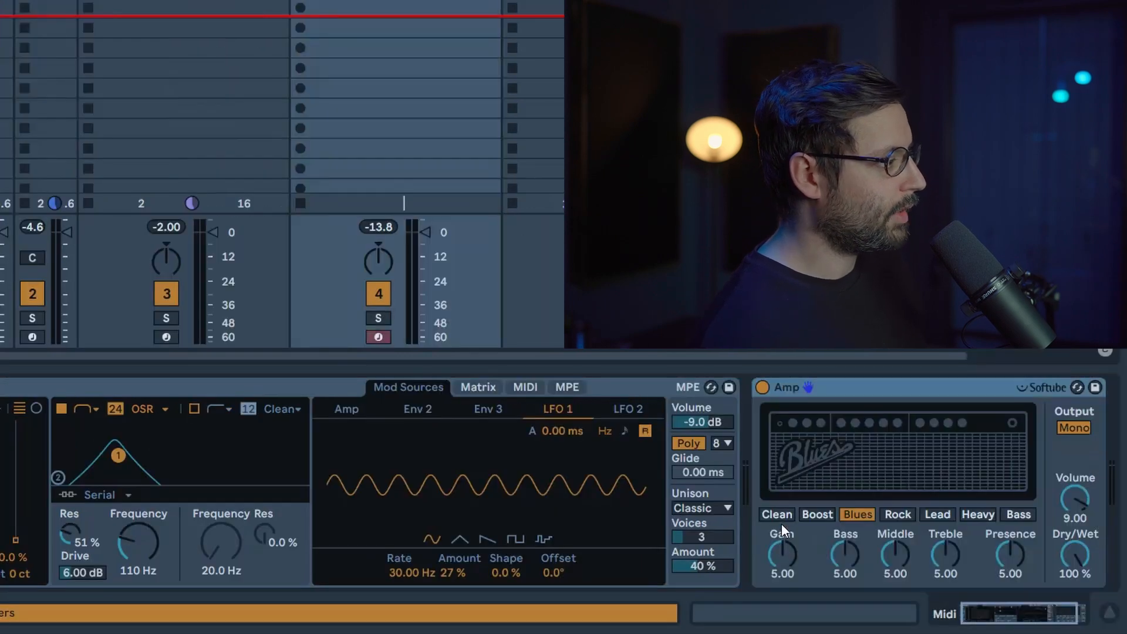
click(778, 516)
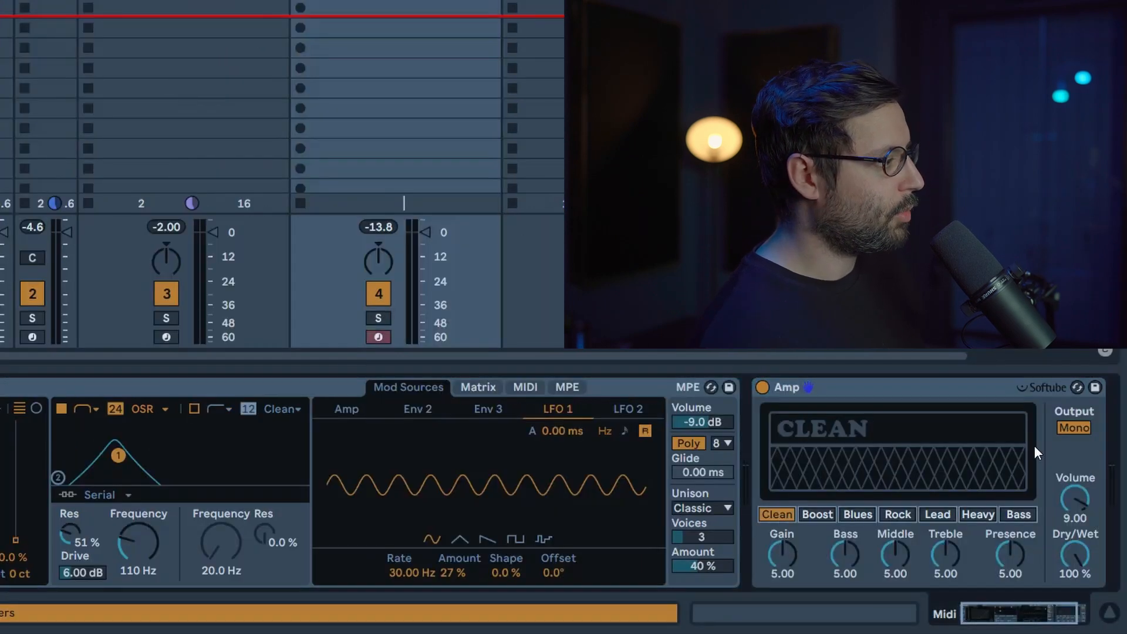
click(1075, 428)
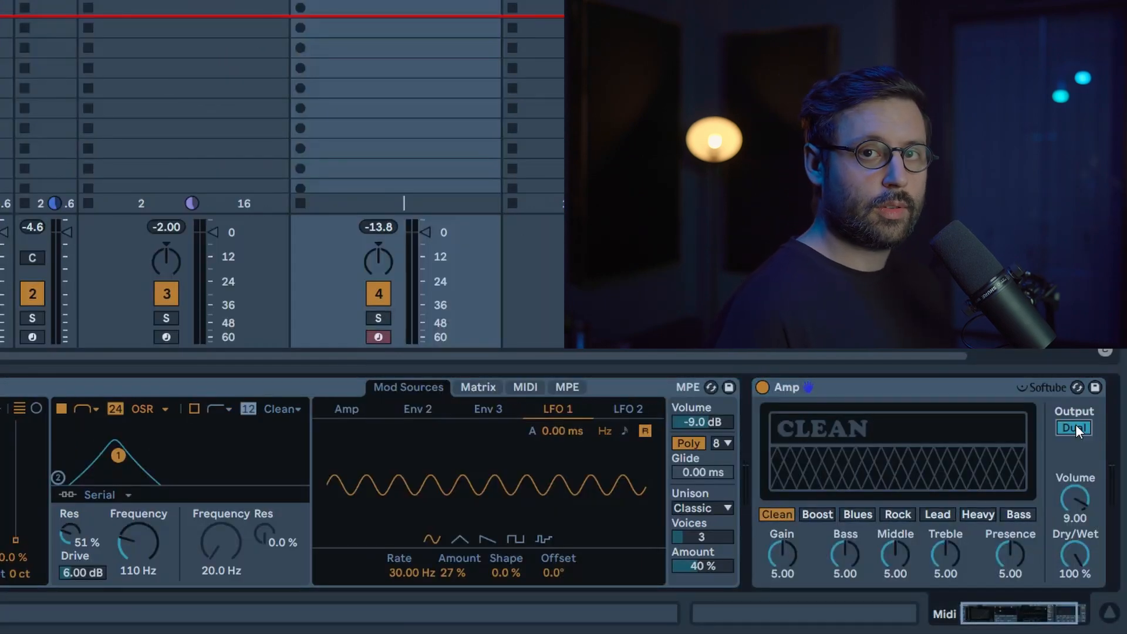
Step: Set the Amp's gain and bass to 10, middle to 7.54, treble to 7.06 and presence to 8.57
drag(776, 562, 777, 522)
drag(836, 569, 844, 537)
drag(895, 566, 952, 544)
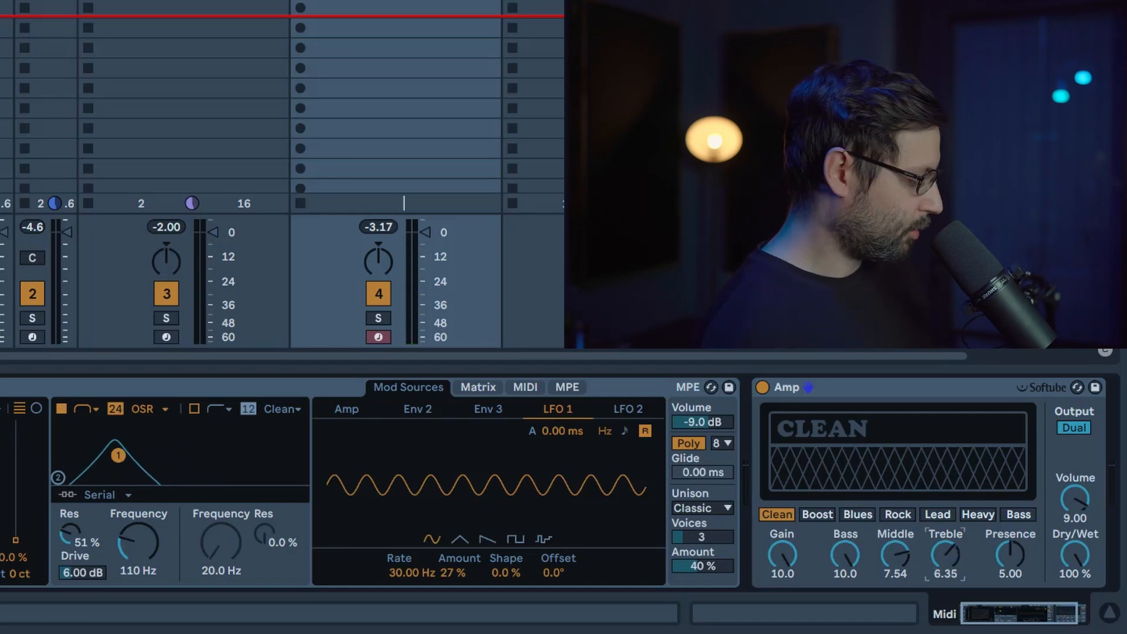
drag(953, 555, 1006, 534)
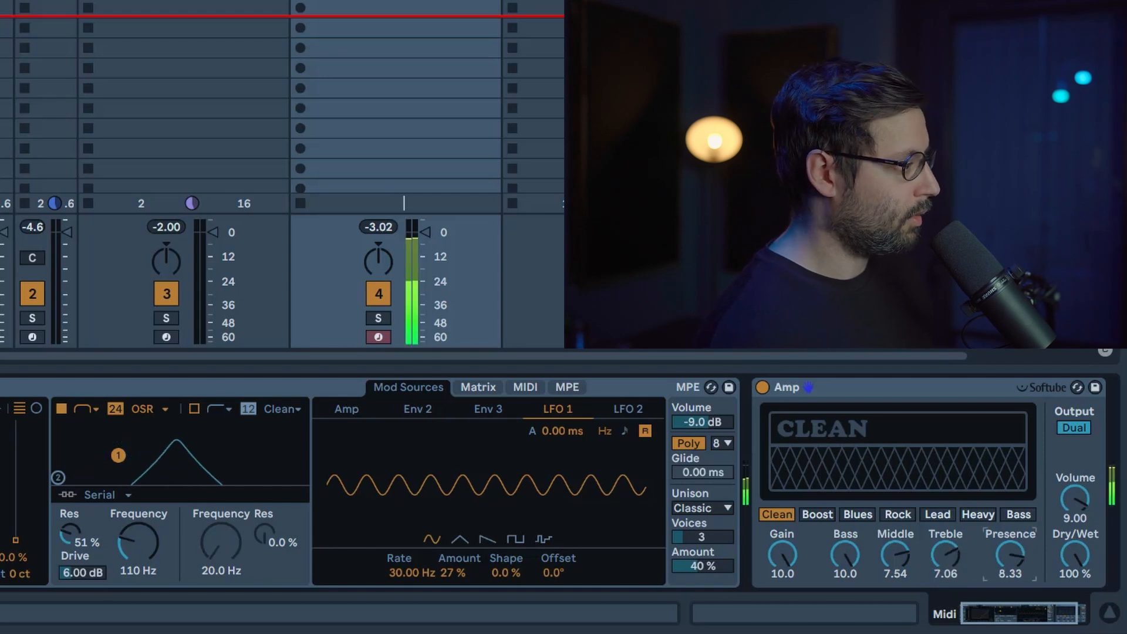
Step: Set the Amp's volume to 5.79 and dry/wet to 50 %, and compare the sound with the Amp bypassed
drag(1080, 498, 1072, 578)
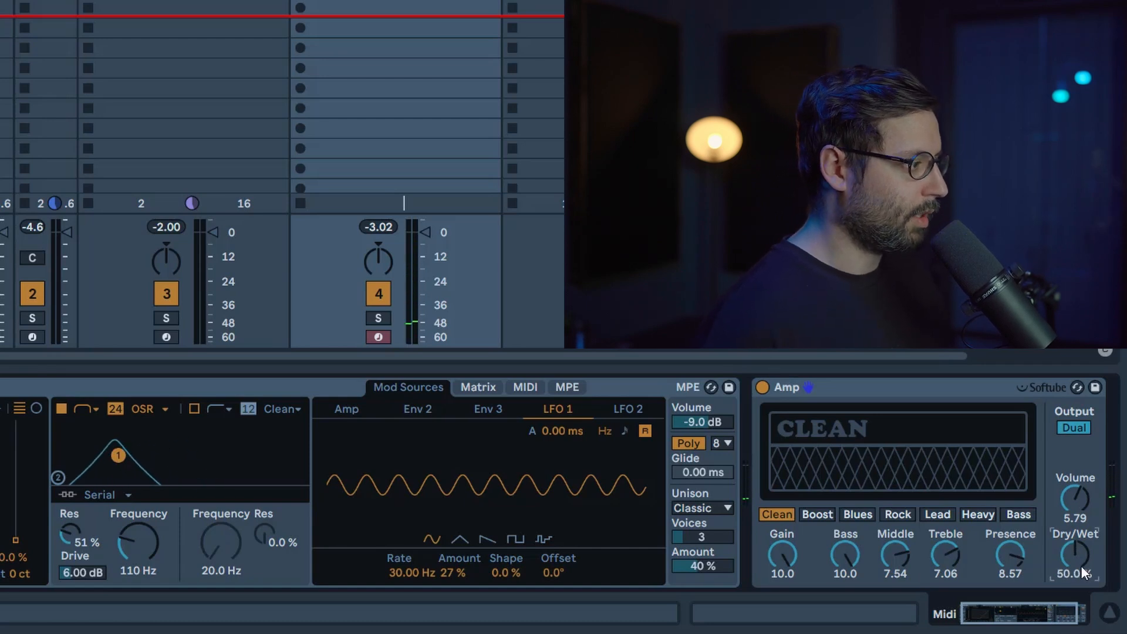
click(762, 386)
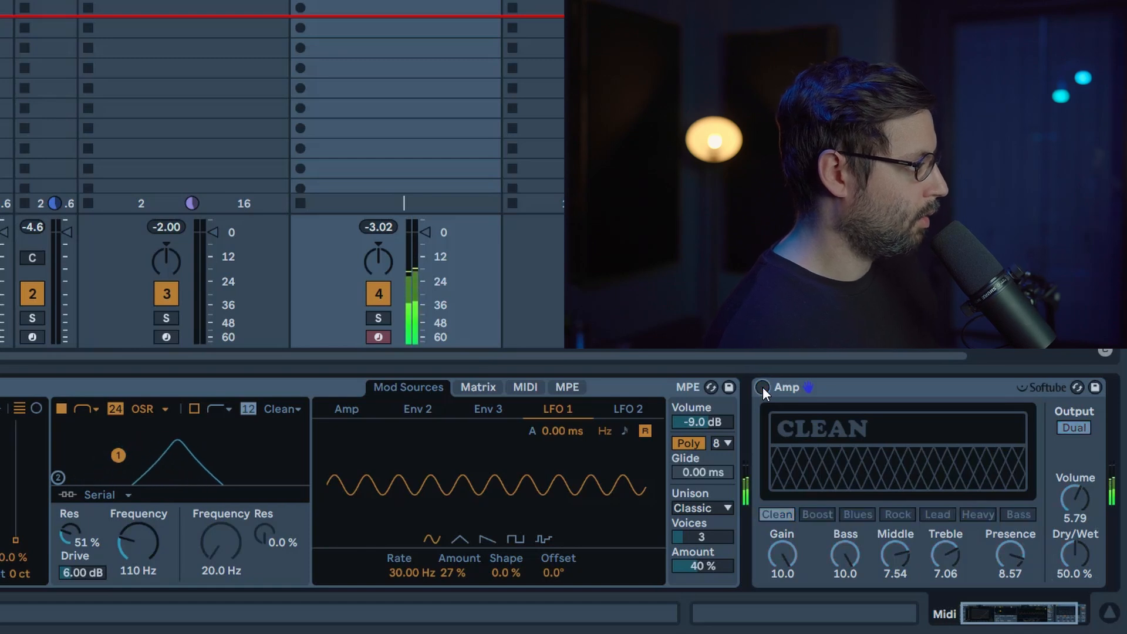
click(762, 386)
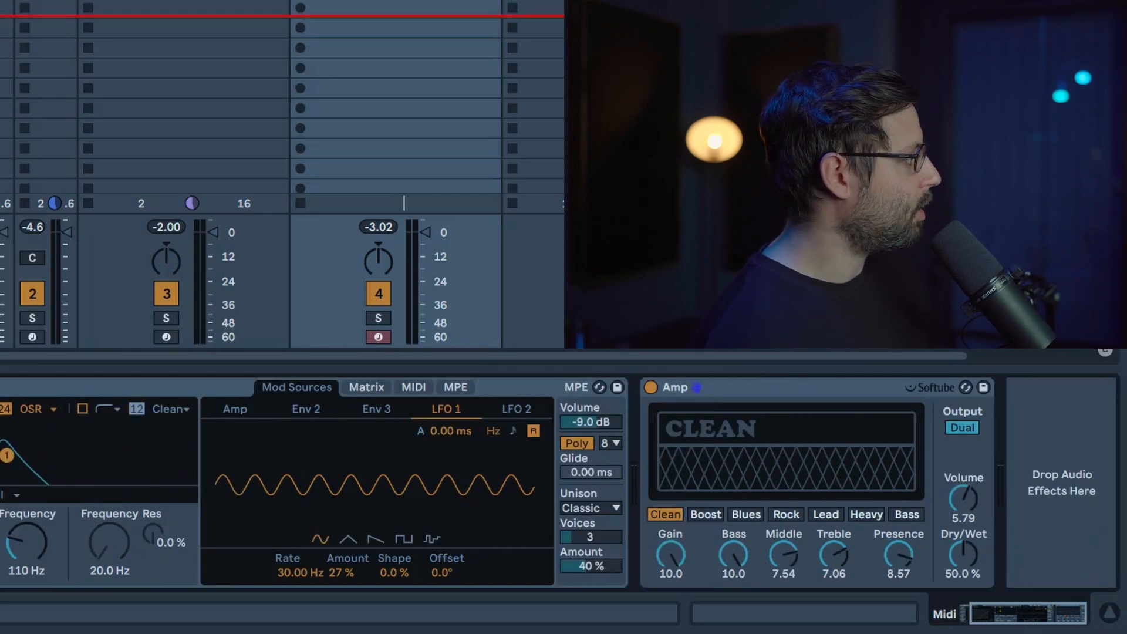
Step: Add EQ Eight after the Amp and boost its band 4 high shelf by 3.84 dB at 303 Hz
key(Return)
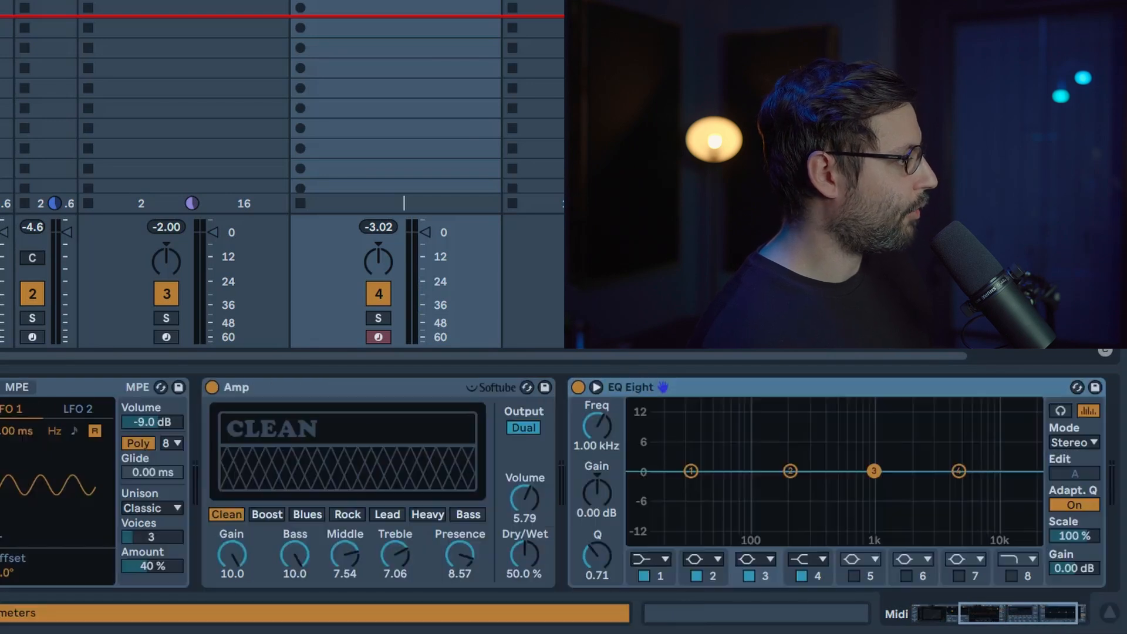
click(820, 583)
drag(957, 473, 811, 453)
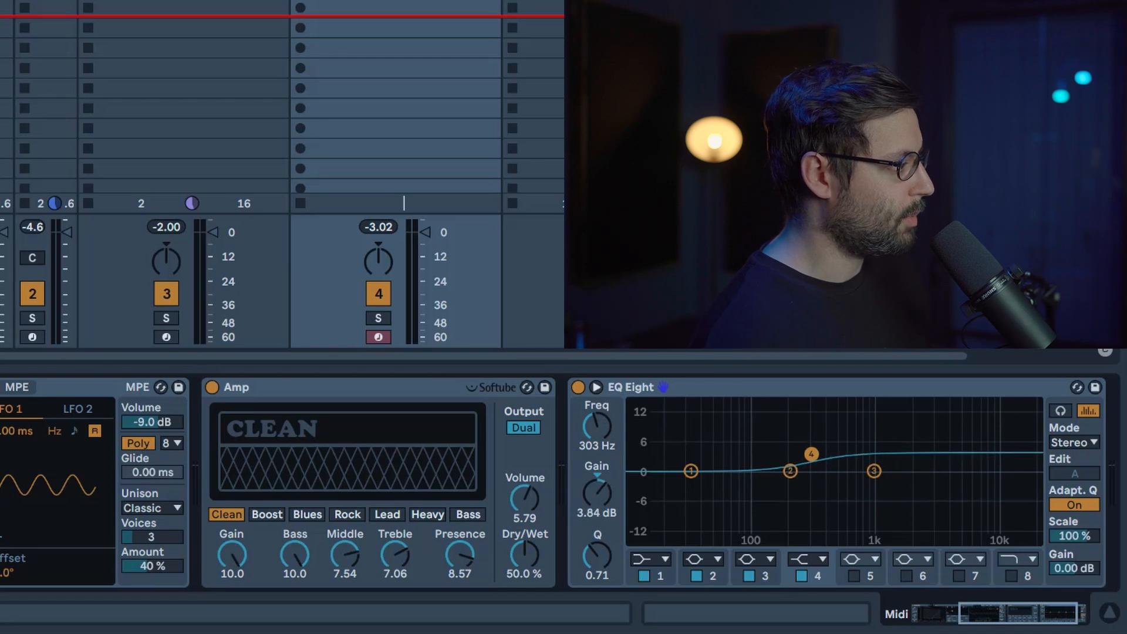
Step: Enable EQ Eight's band 8 high cut at 10.6 kHz and compare the sound with the EQ bypassed
click(1010, 575)
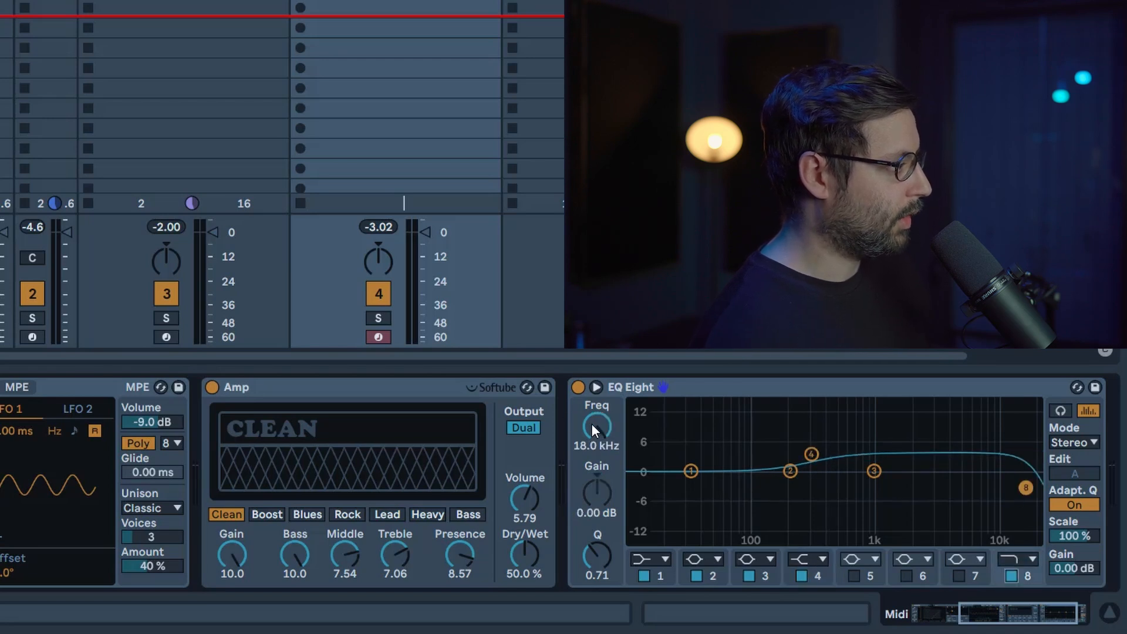
drag(596, 423, 597, 446)
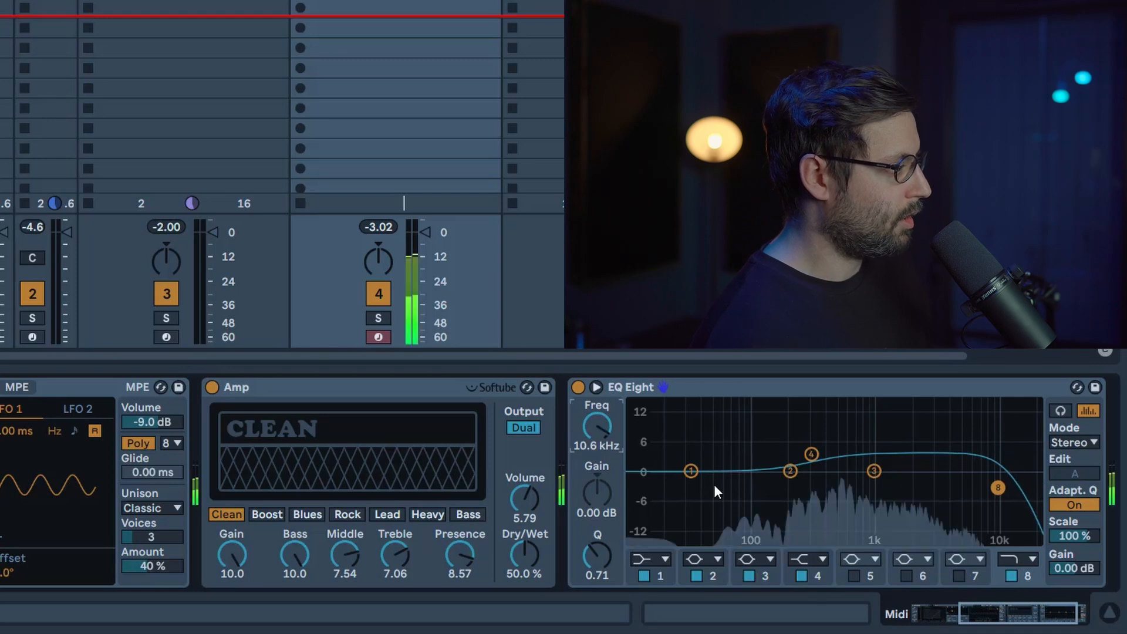
click(579, 388)
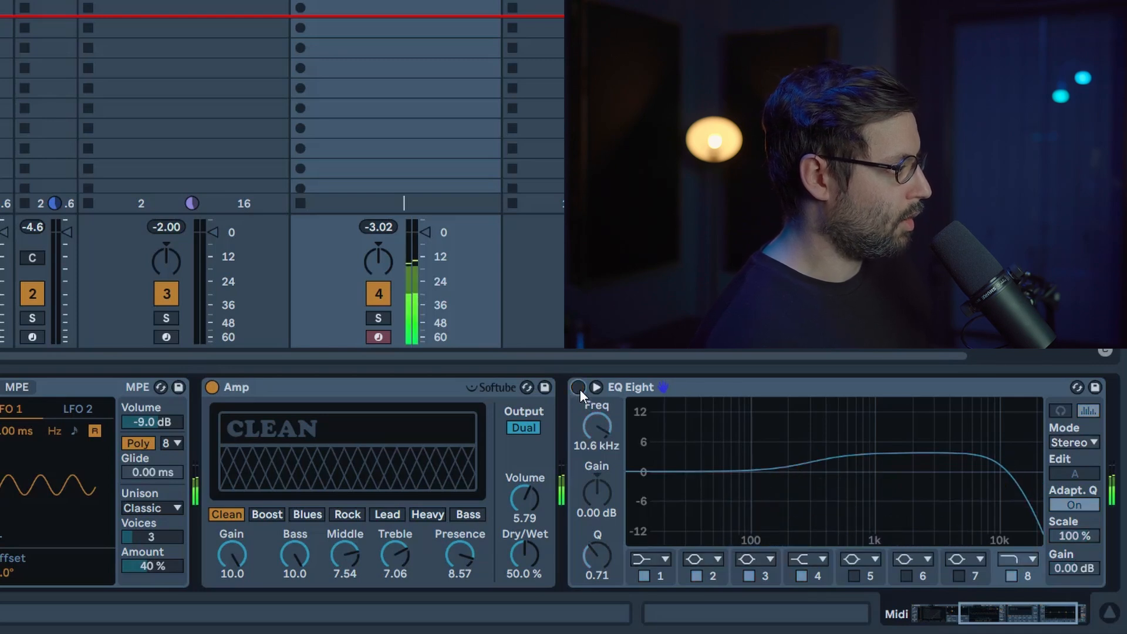
click(579, 388)
Step: Set EQ Eight's output gain to -3 dB and add the Delay effect after it
text(-3)
key(Return)
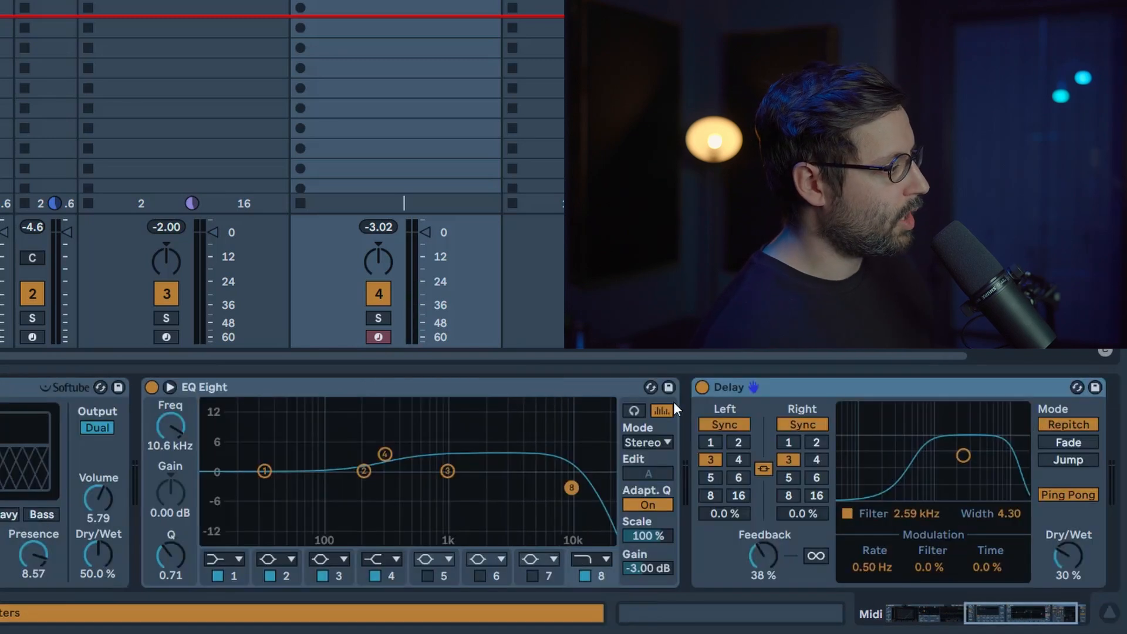
Step: Unlink the Delay's channels, set the right delay time to 2 sixteenths, and set the feedback to 15 %
click(764, 468)
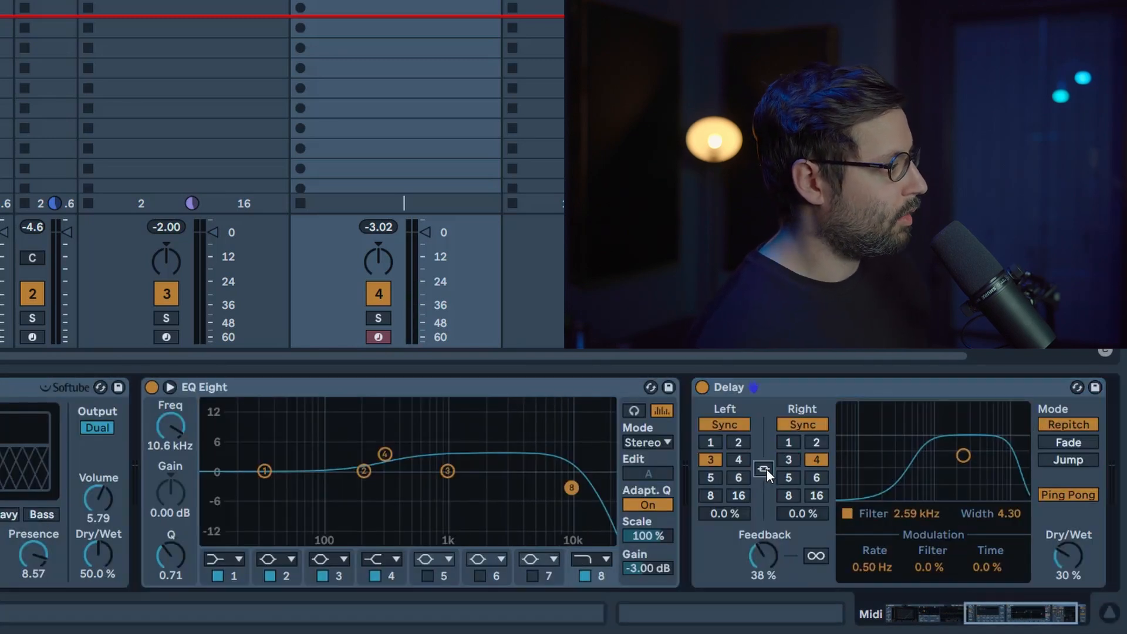
click(809, 442)
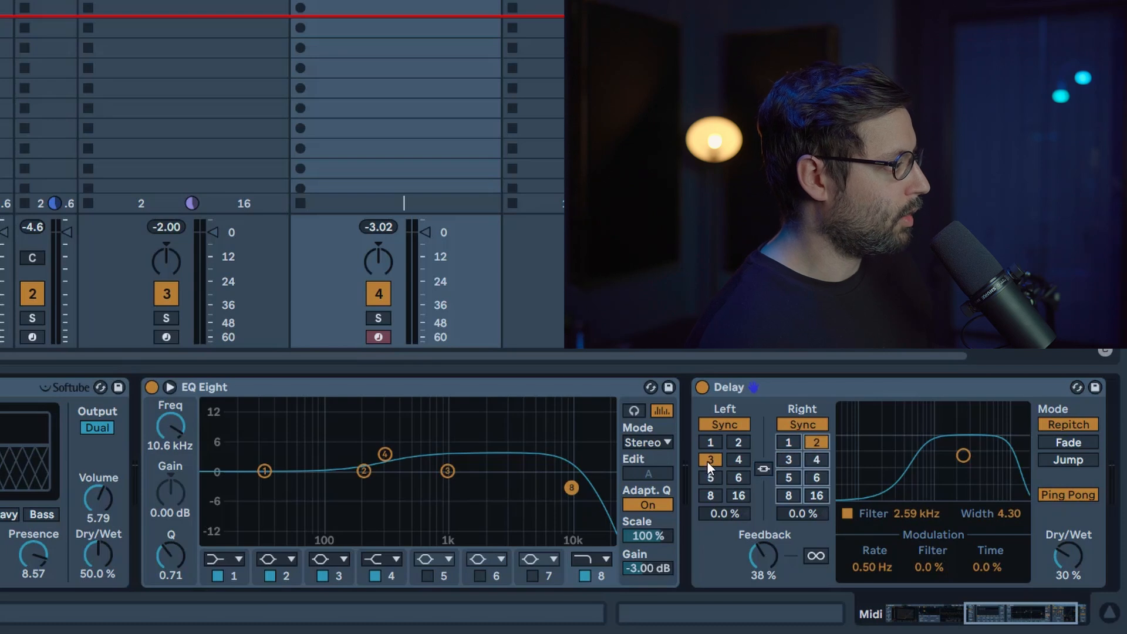
mouse_move(762, 555)
mouse_down()
mouse_move(763, 587)
mouse_move(762, 554)
mouse_up()
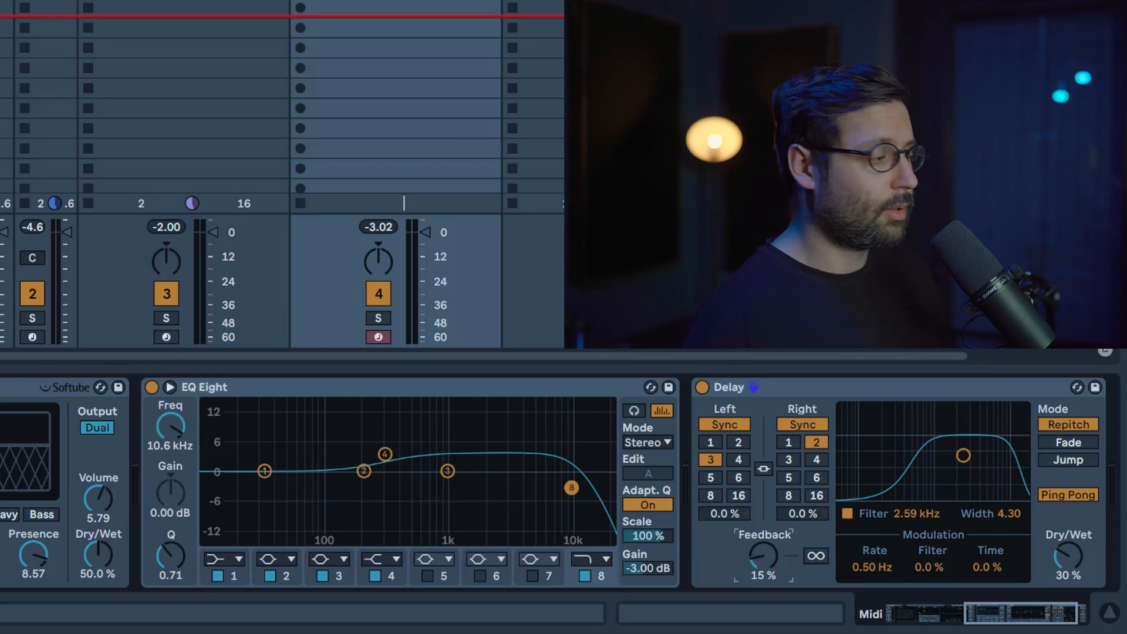
Step: Set the Delay's filter to 1.14 kHz with a width of 3.95, and its dry/wet to 27 %
drag(924, 516, 924, 550)
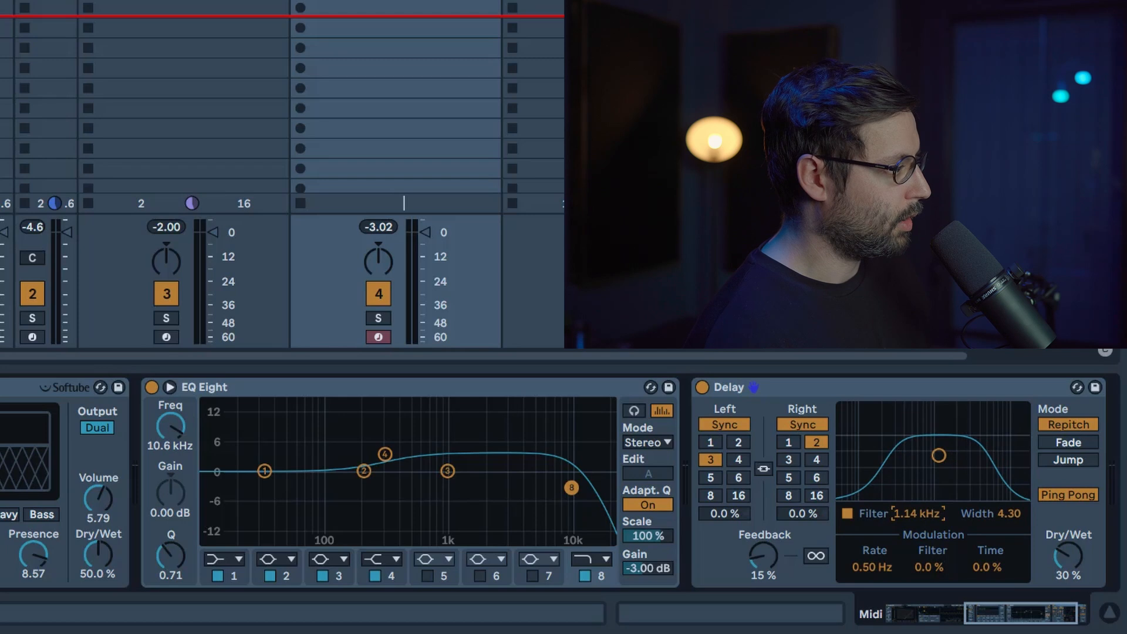
drag(1010, 514, 1009, 525)
drag(1062, 551, 1062, 555)
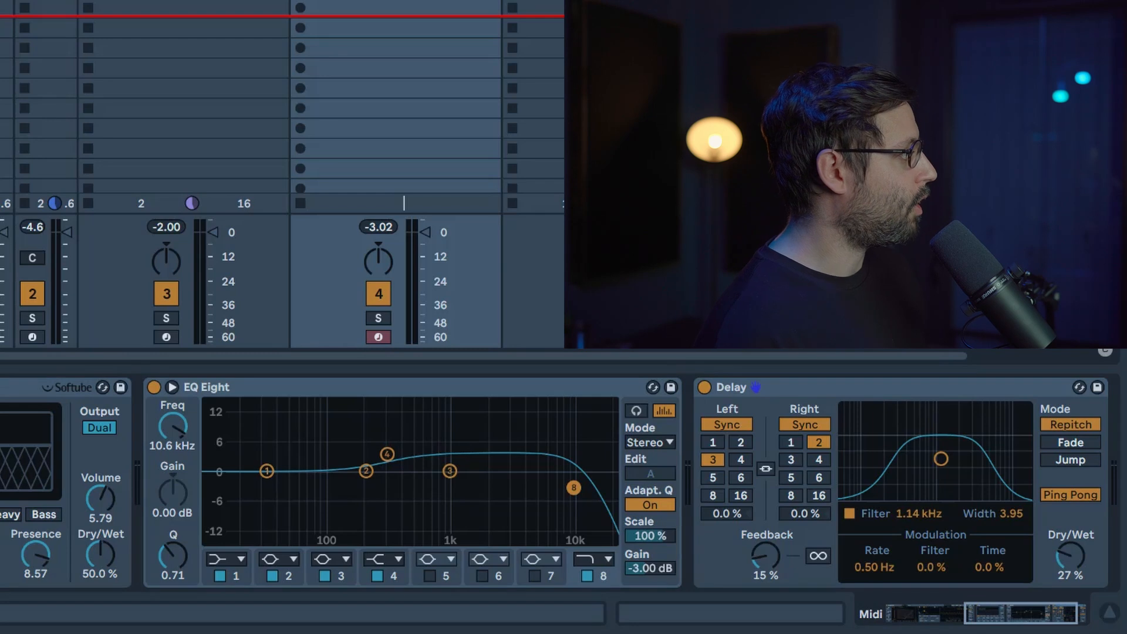
Step: Add Hybrid Reverb after the Delay and switch its routing to Convolution
key(Return)
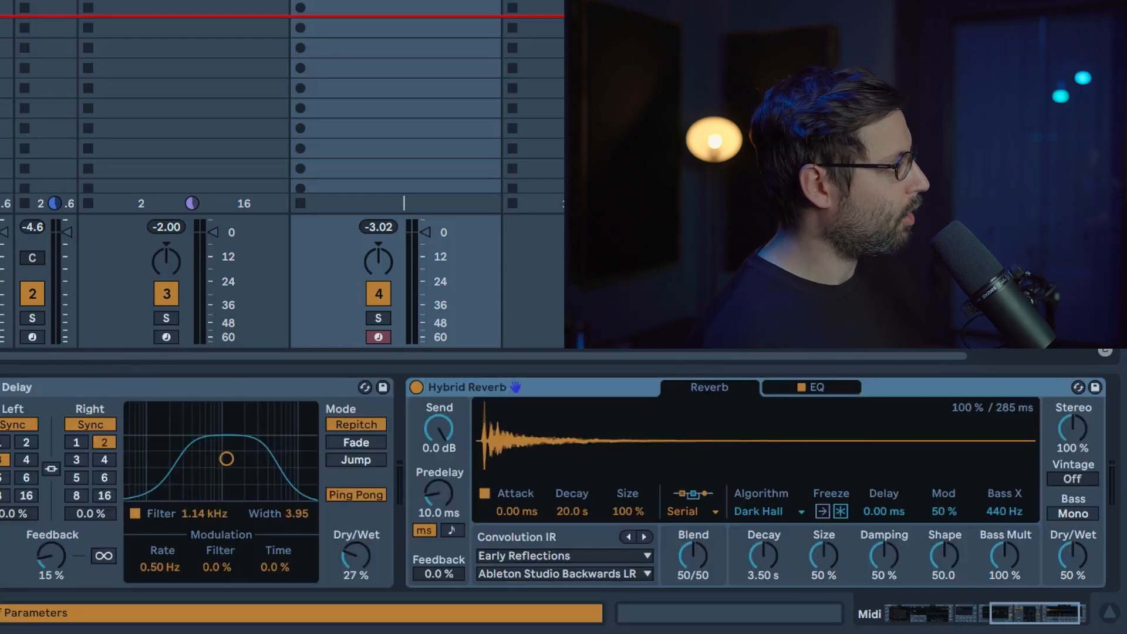
click(704, 518)
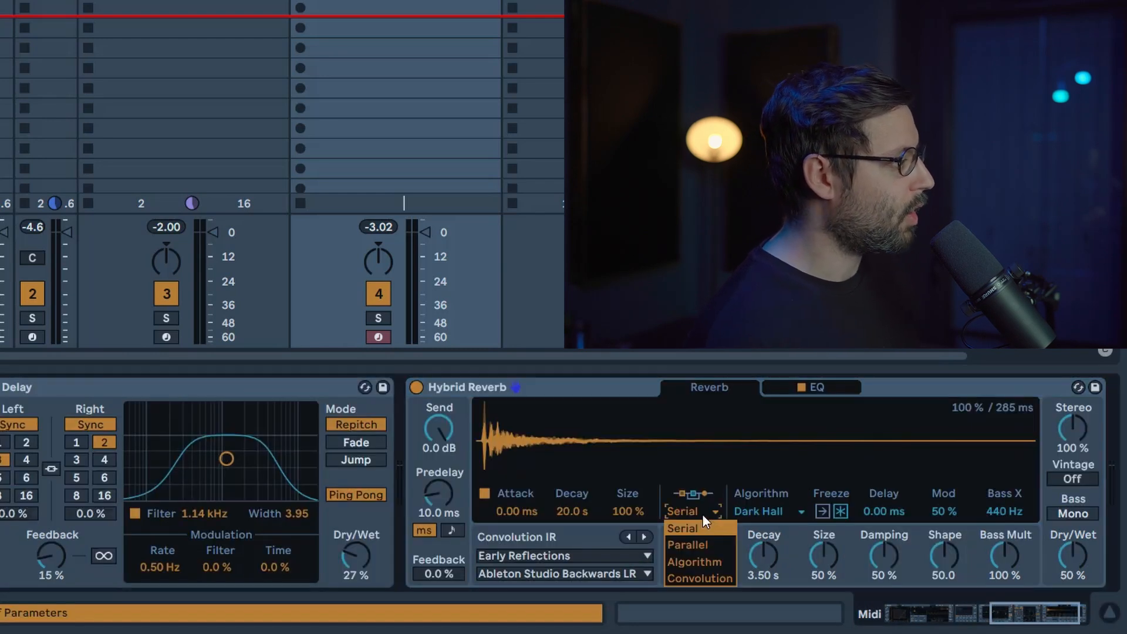
click(719, 572)
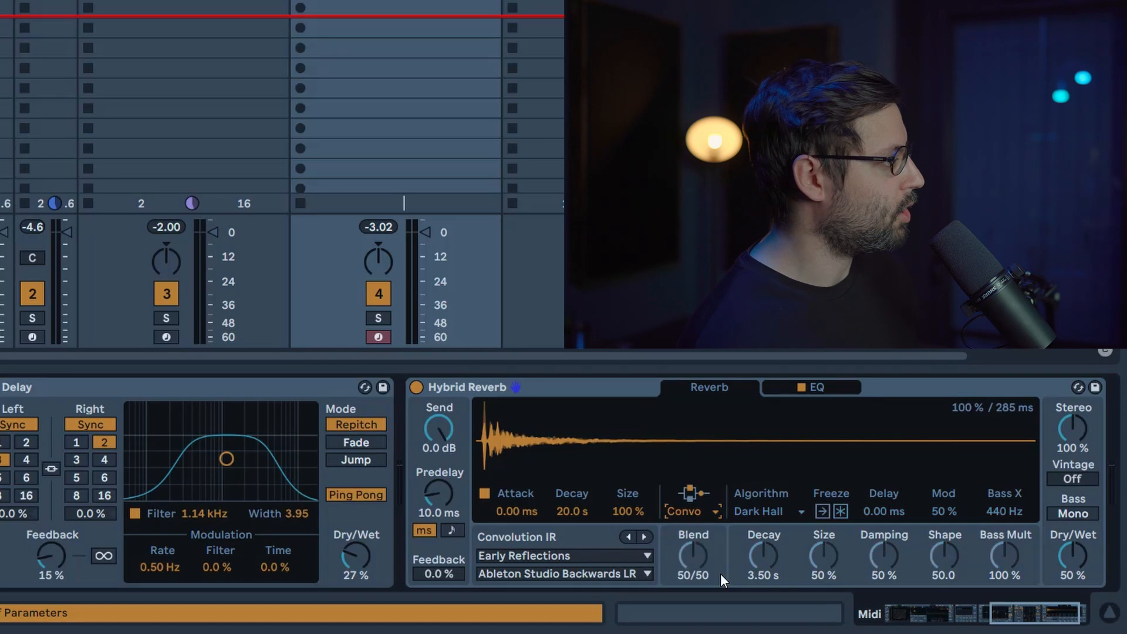
Step: Load the Mornac Church impulse response from Real Places, with a decay of 5.13 s and a size of 95 %
click(629, 551)
click(556, 562)
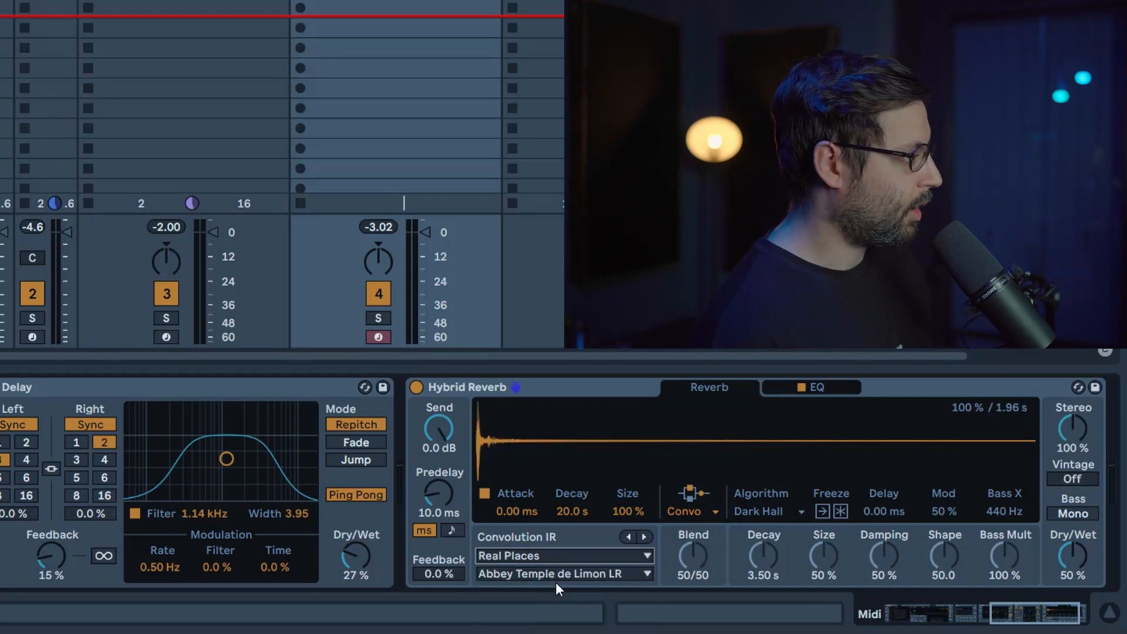
click(555, 578)
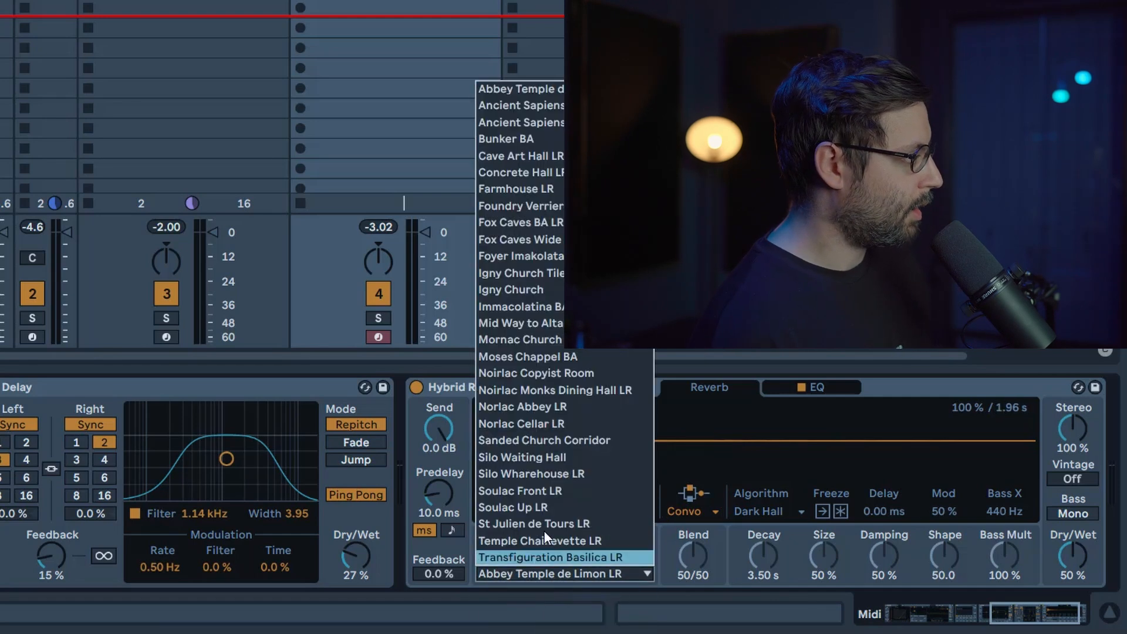
click(542, 341)
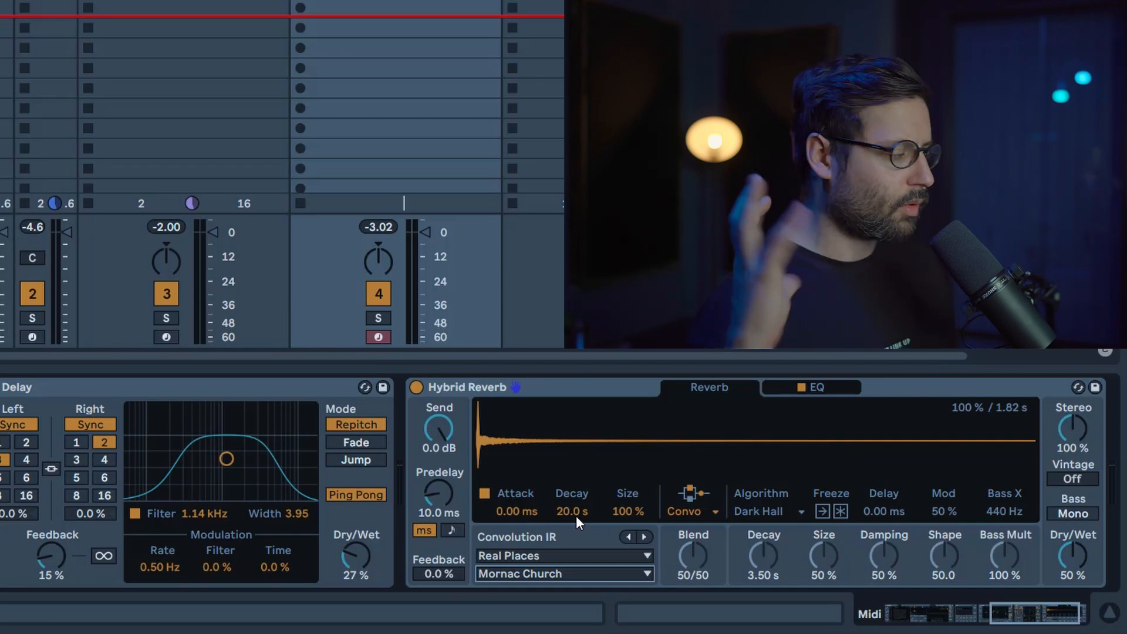
drag(576, 515, 572, 487)
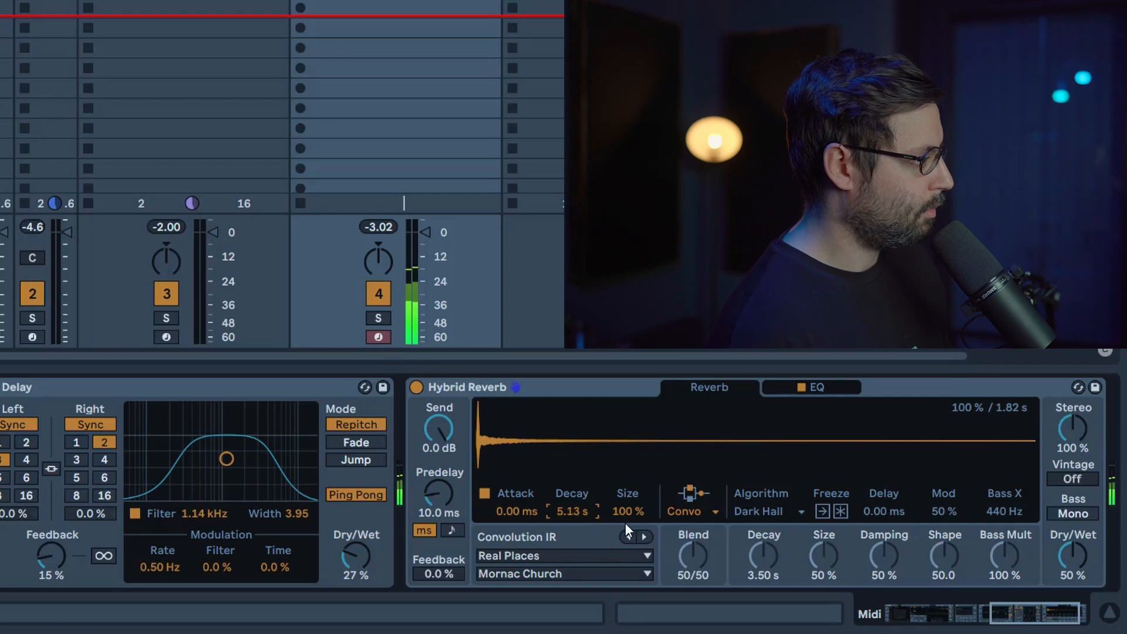
drag(630, 514, 630, 518)
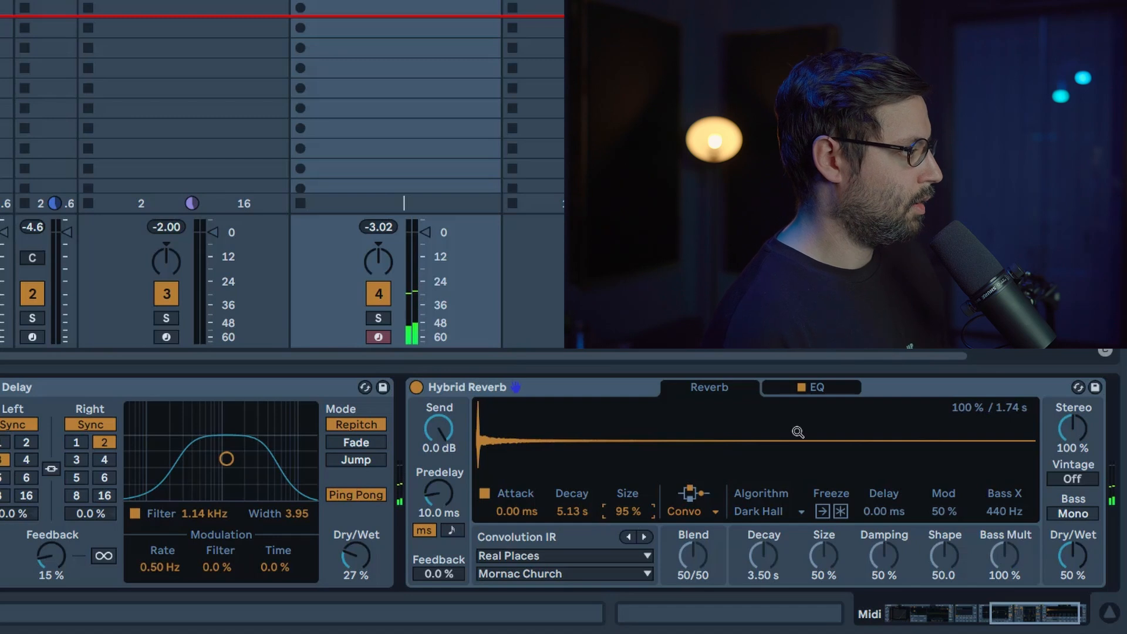
Step: In the reverb's EQ, boost band 2 by 3.3 dB at 1.00 kHz and make band 4 a 48 dB high cut at 12.6 kHz
click(836, 386)
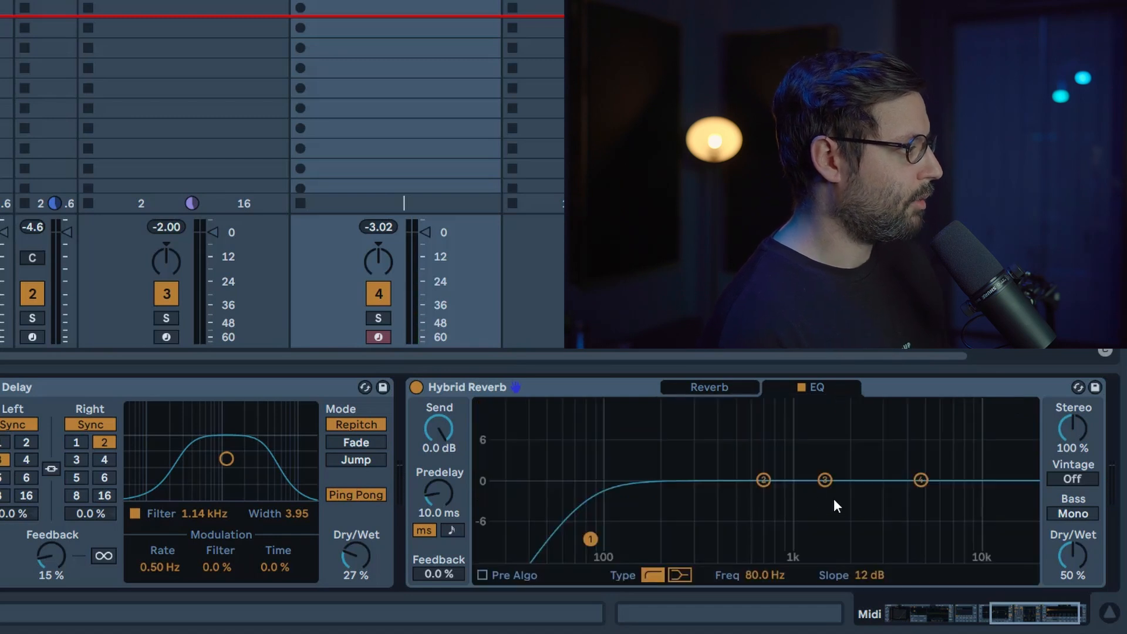
drag(760, 480, 792, 458)
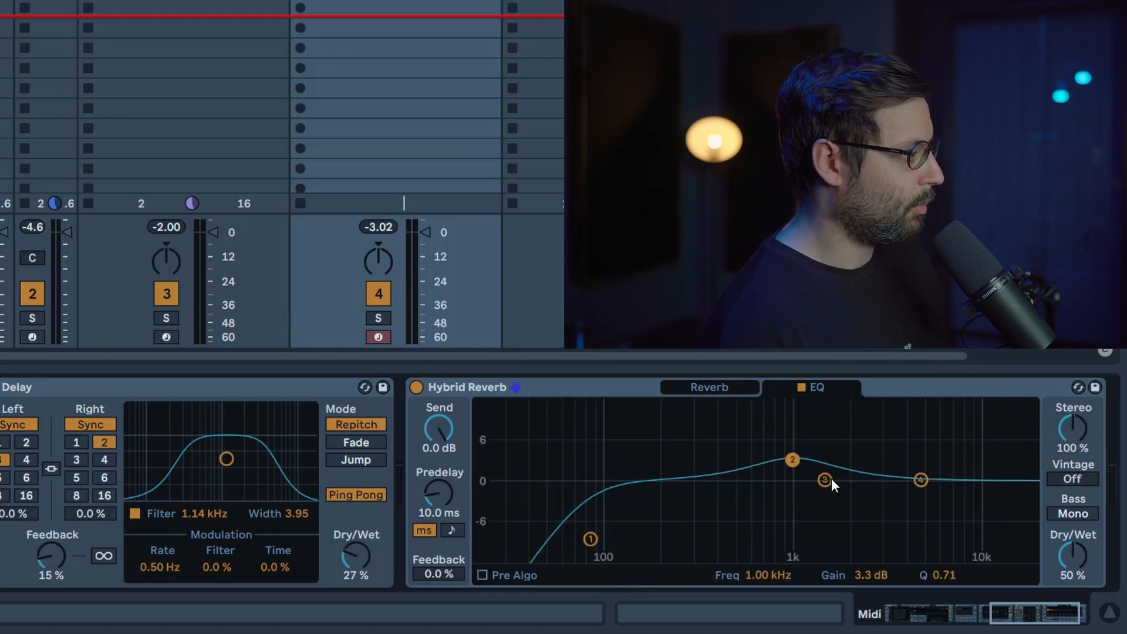
drag(922, 480, 868, 488)
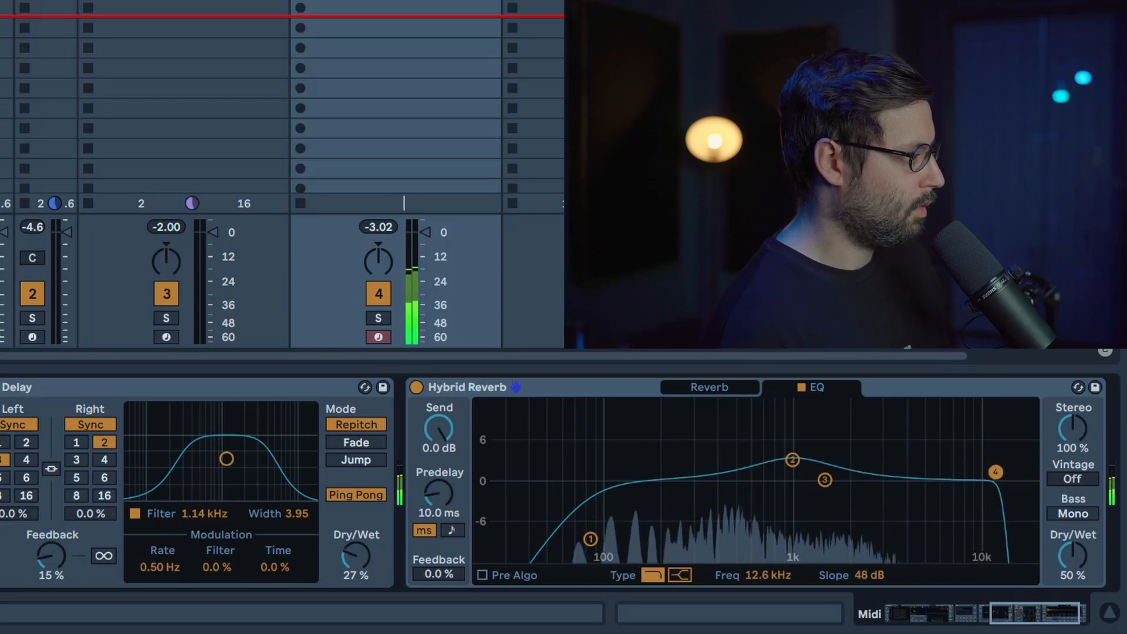
Step: Set the reverb's stereo width to 121 %, turn on mono bass, and set the dry/wet to 30 %
click(727, 387)
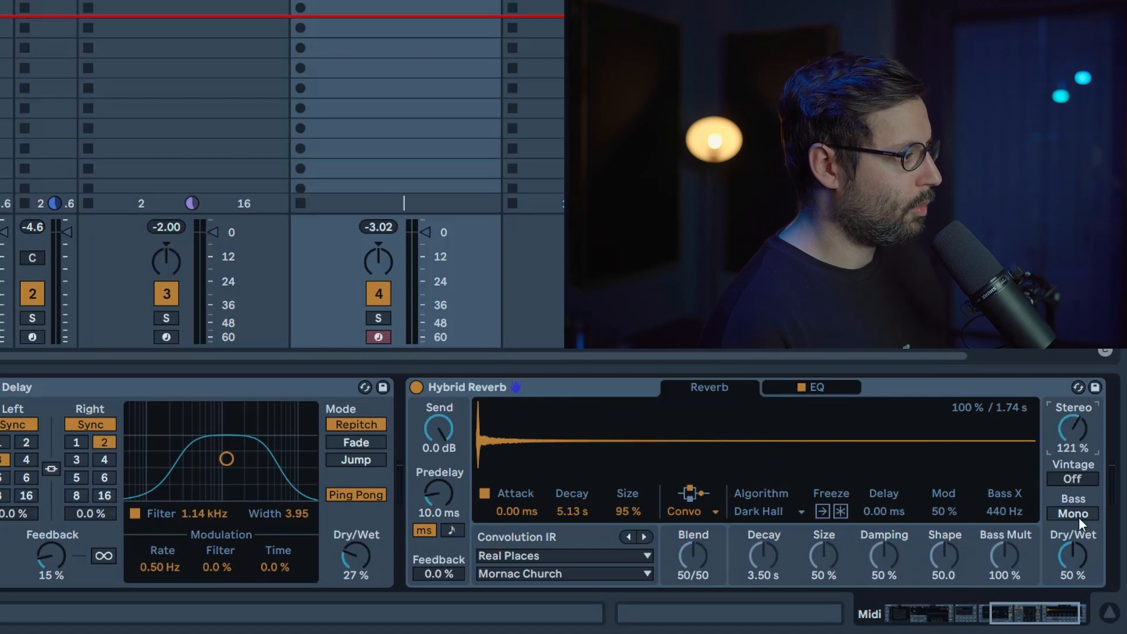
drag(1082, 554, 1082, 570)
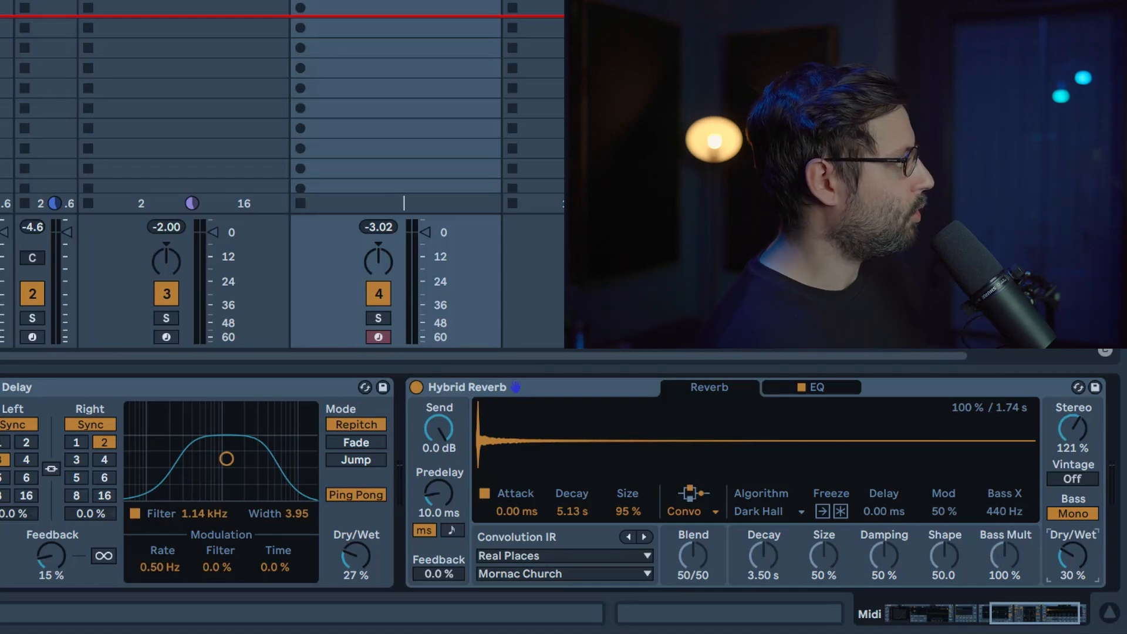
Step: Add Drum Buss after the reverb, turn on its compressor, and set the trim to 0 dB
key(Return)
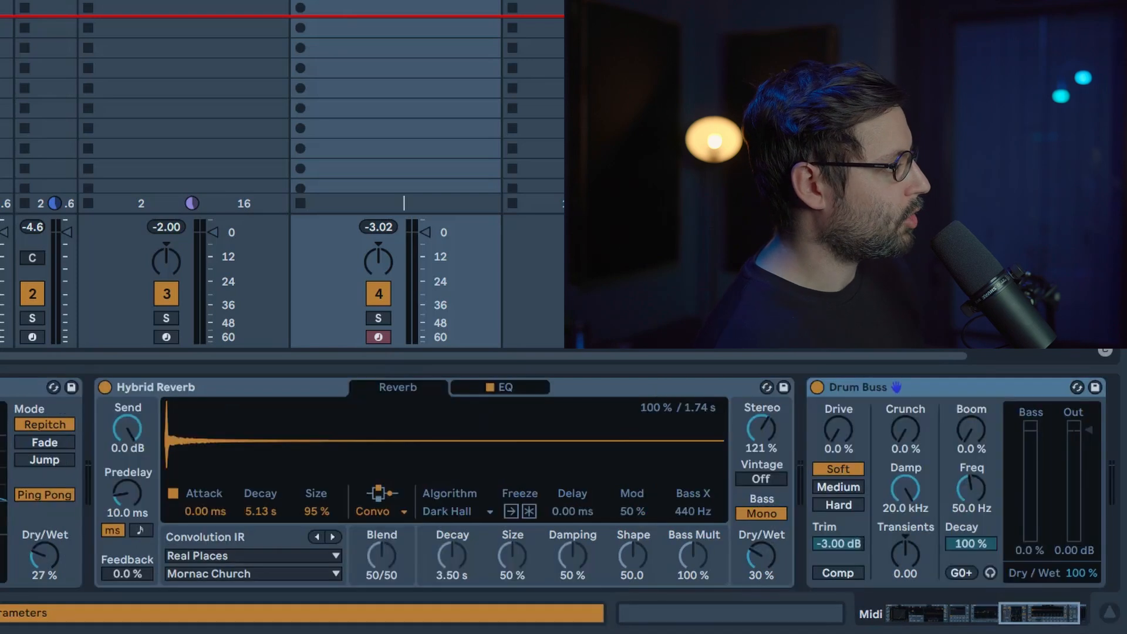
click(843, 577)
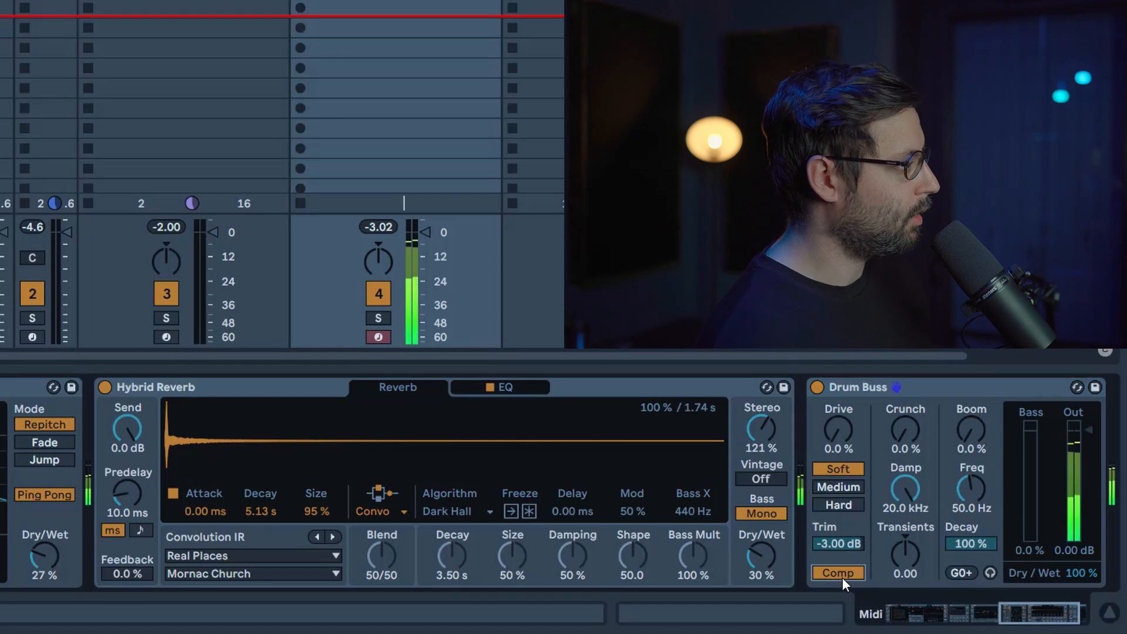
drag(839, 544, 839, 525)
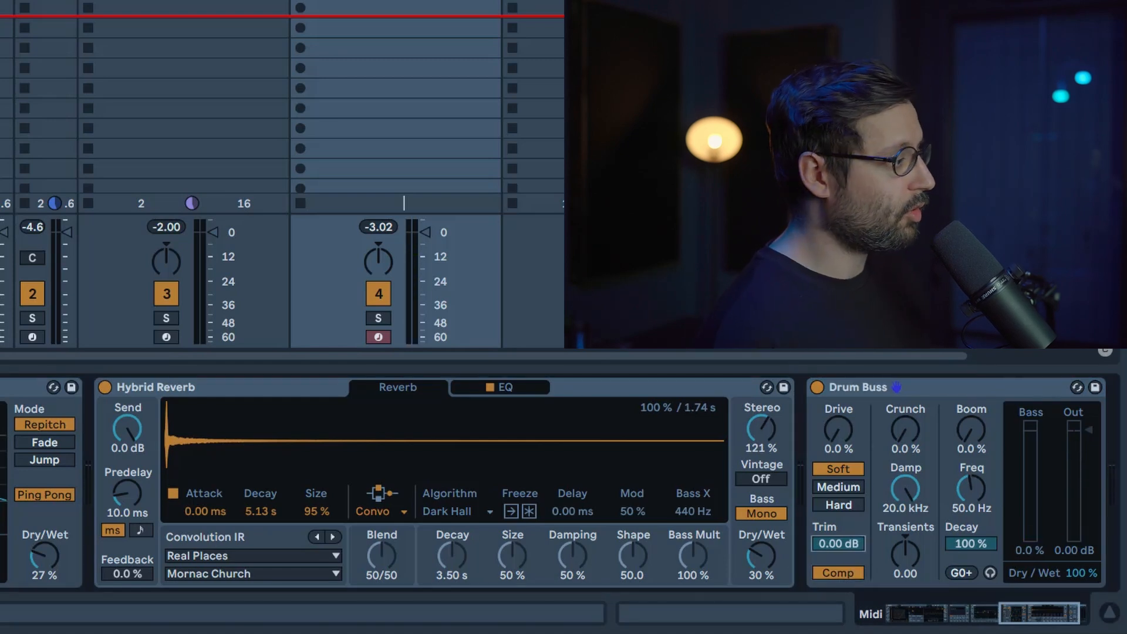
Step: Set Drum Buss's drive to 39 %, crunch to 90 %, and transients to -0.29
click(840, 432)
drag(841, 432, 840, 399)
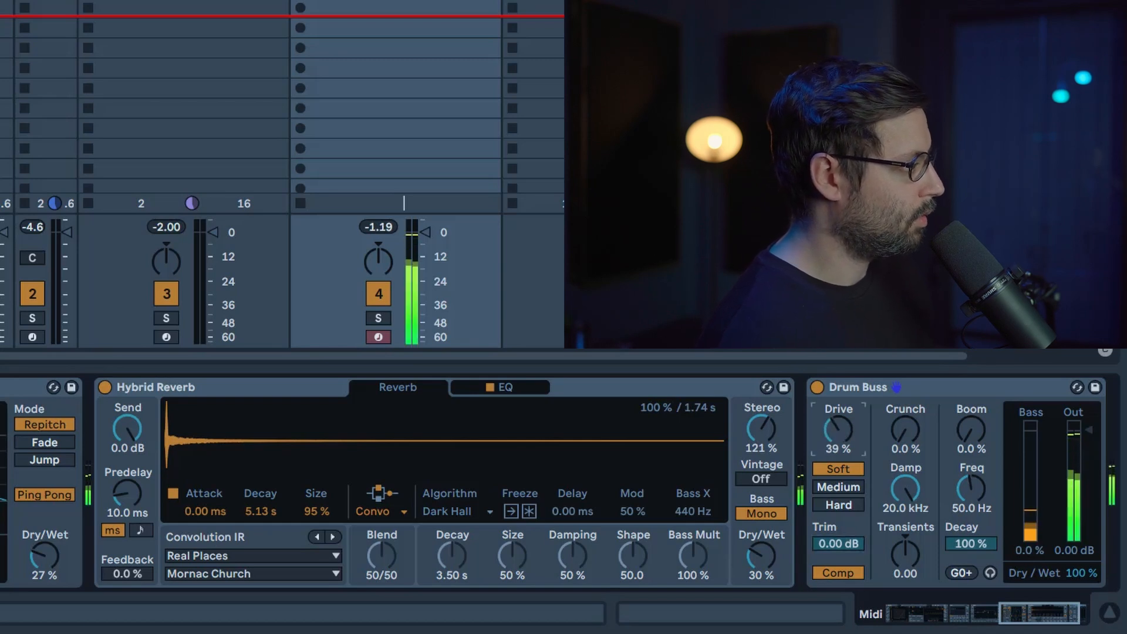
drag(899, 437, 899, 392)
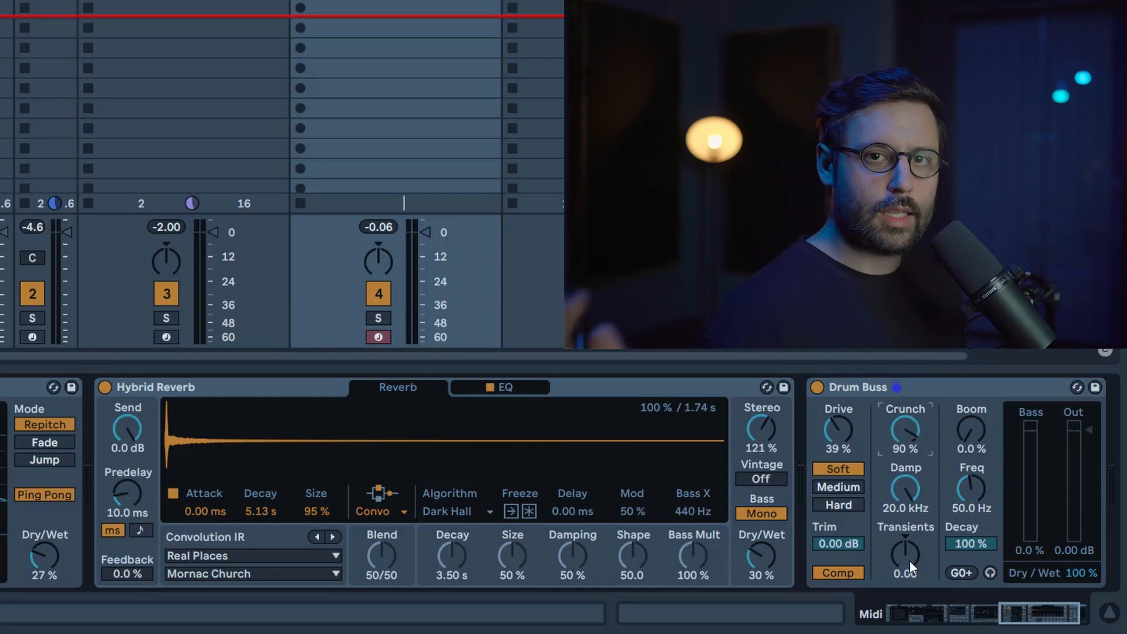
drag(909, 560, 910, 567)
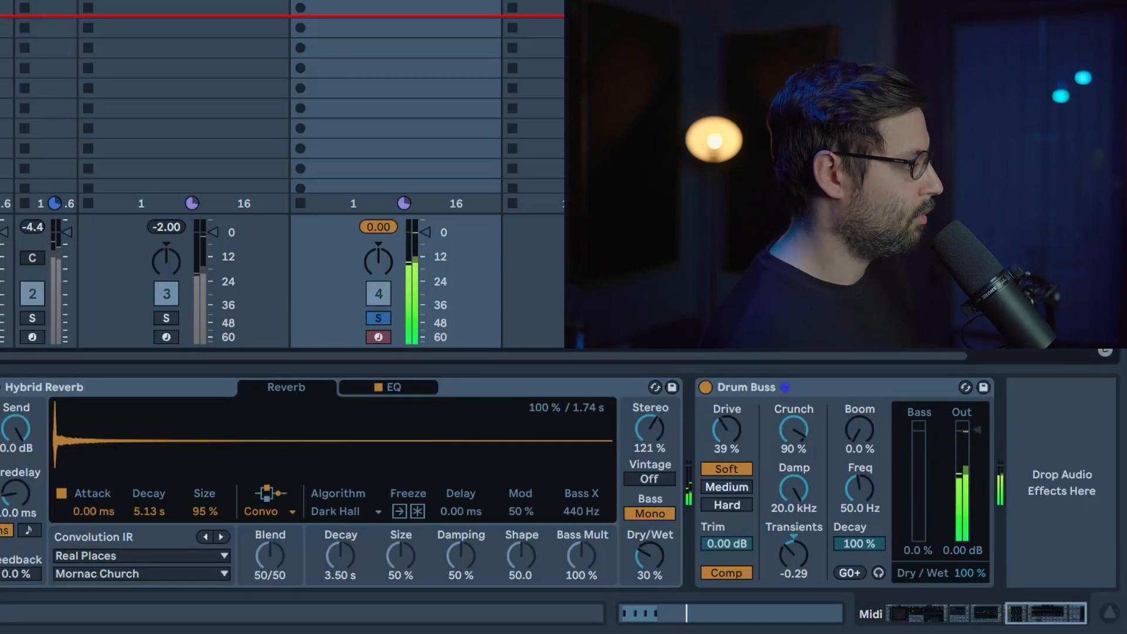